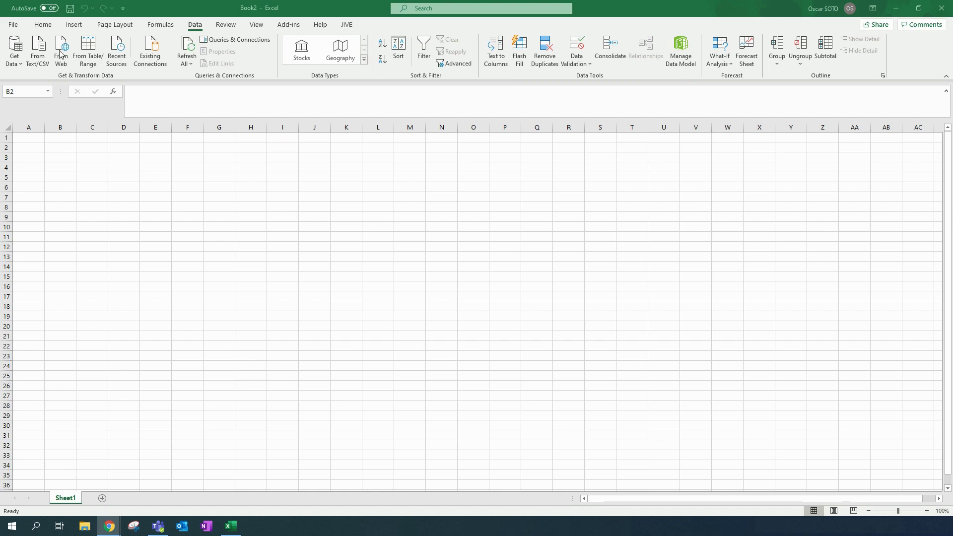
- Switch to the IMDb Top 250 Movies page in Chrome and copy its web address
{"action": "left_click", "coordinate": [71, 154]}
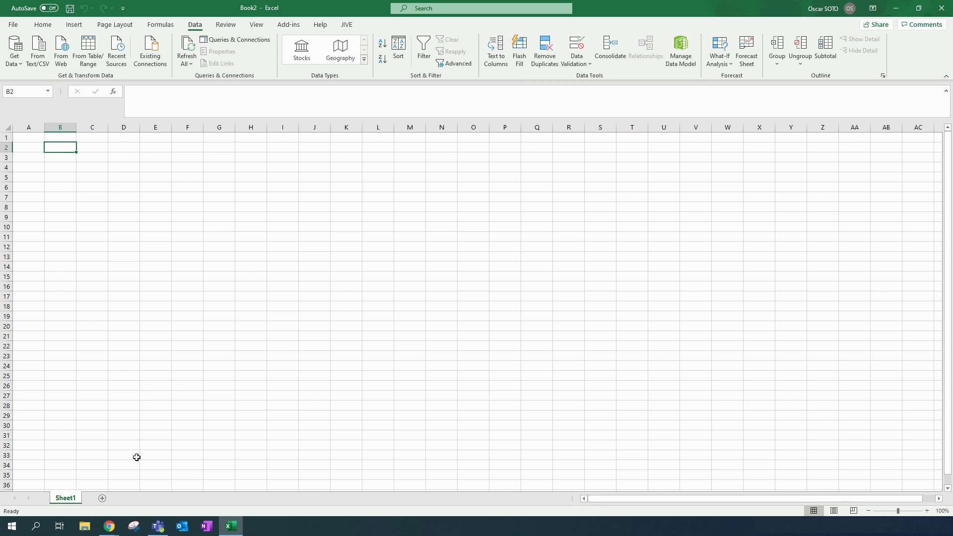
{"action": "mouse_move", "coordinate": [110, 530]}
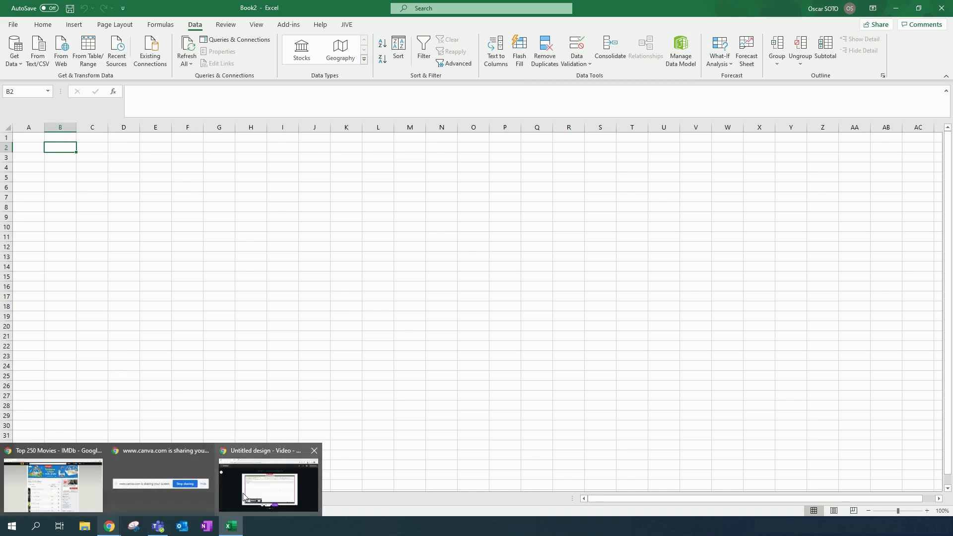
{"action": "left_click", "coordinate": [59, 479]}
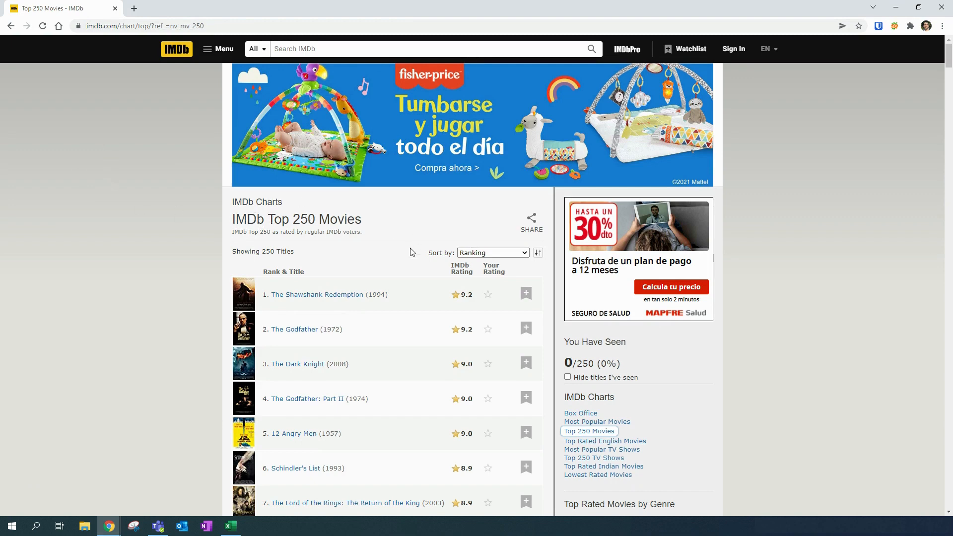
{"action": "scroll", "coordinate": [410, 252], "scroll_direction": "down", "scroll_amount": 3}
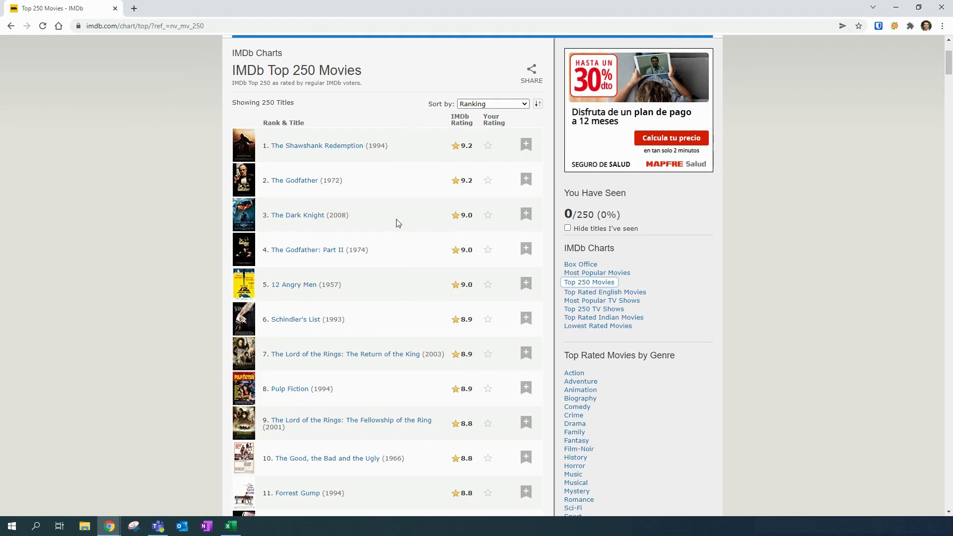
{"action": "scroll", "coordinate": [397, 264], "scroll_direction": "down", "scroll_amount": 3}
{"action": "scroll", "coordinate": [74, 155], "scroll_direction": "up", "scroll_amount": 4}
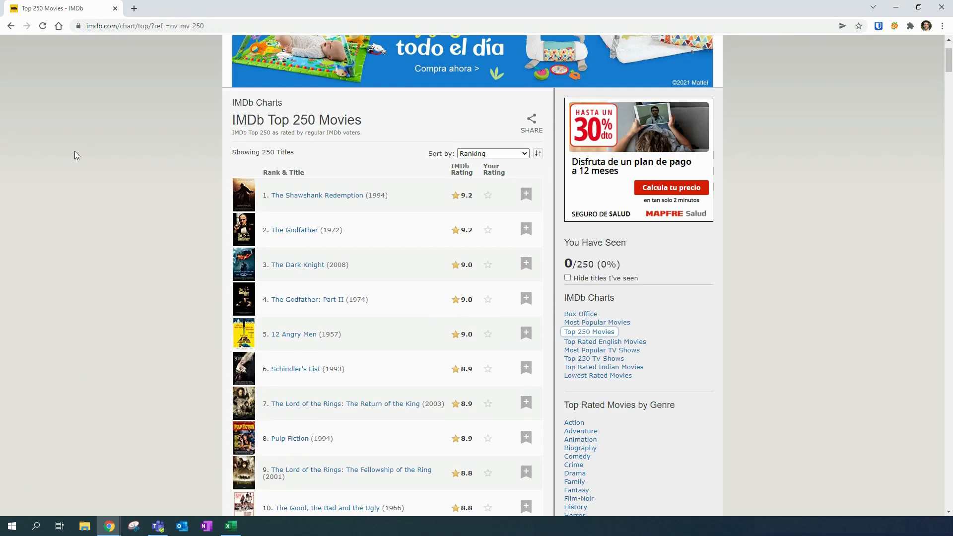
{"action": "left_click", "coordinate": [218, 26]}
{"action": "key", "text": "ctrl+c"}
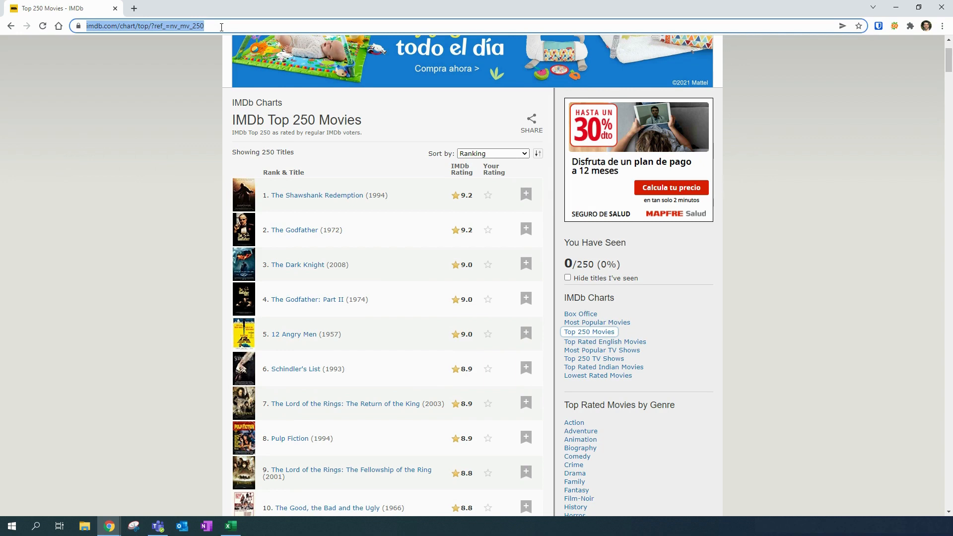
{"action": "left_click", "coordinate": [135, 136]}
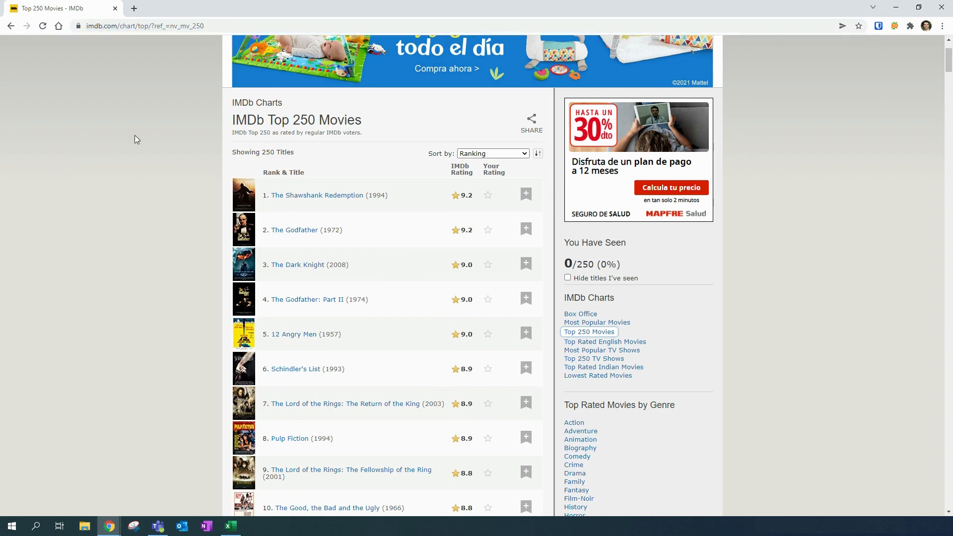
- Switch to Excel and connect to web data using the copied IMDb Top 250 page URL
{"action": "left_click", "coordinate": [231, 527]}
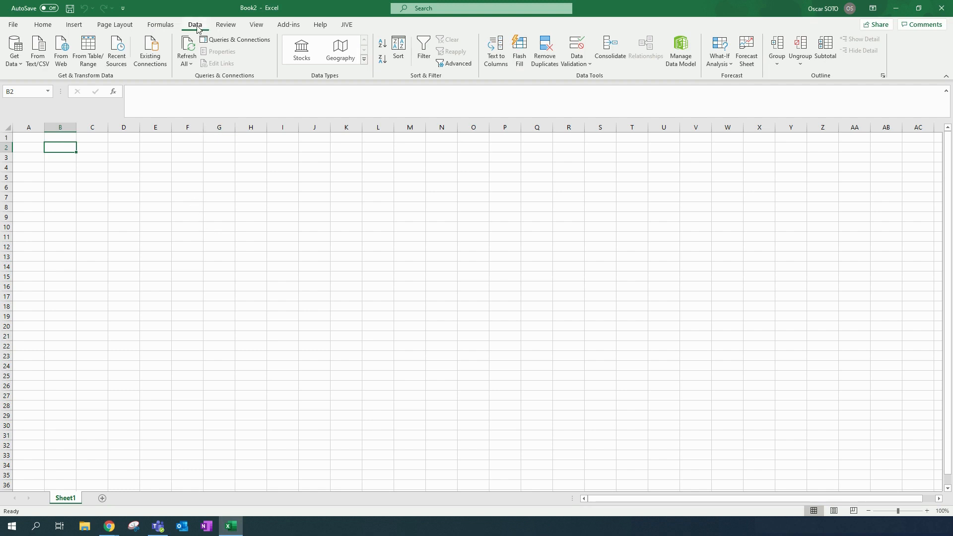
{"action": "left_click", "coordinate": [62, 46]}
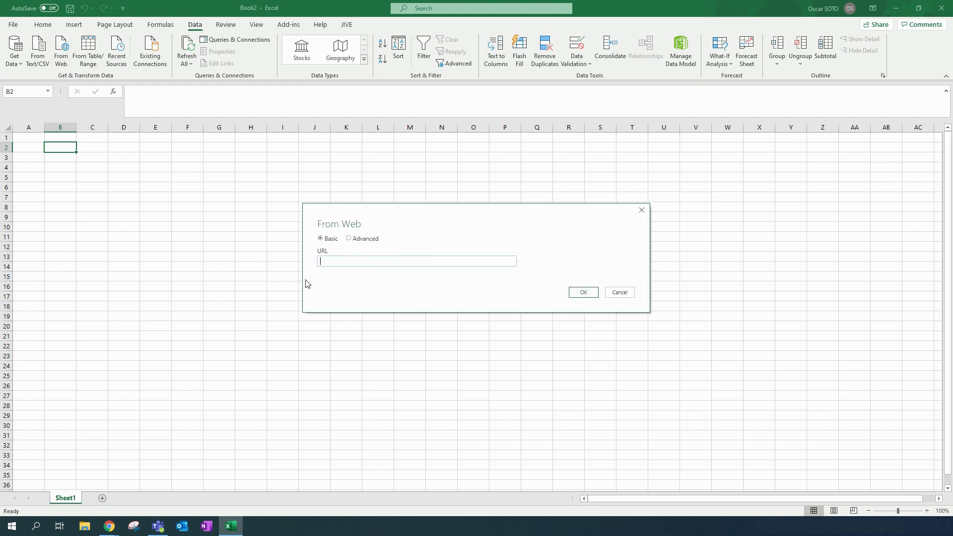
{"action": "key", "text": "ctrl+v"}
{"action": "left_click", "coordinate": [584, 297]}
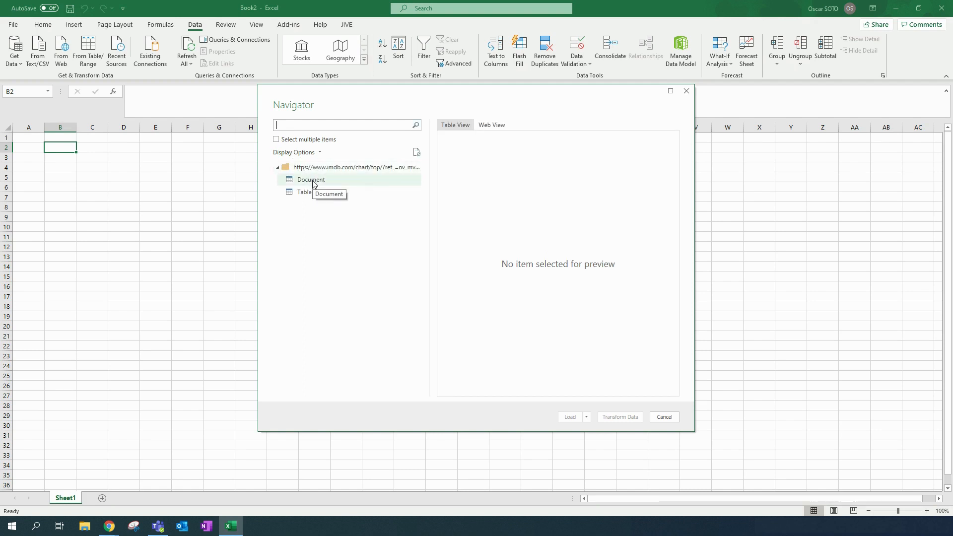
- Preview the Document and Table 0 items, check Table 0 in web view, and load Table 0 into the workbook
{"action": "left_click", "coordinate": [316, 182]}
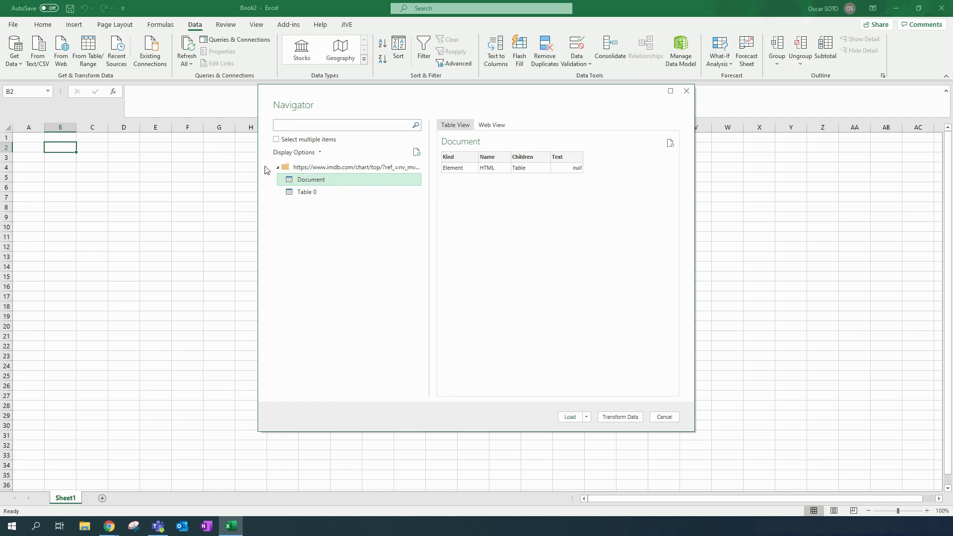
{"action": "left_click", "coordinate": [305, 196]}
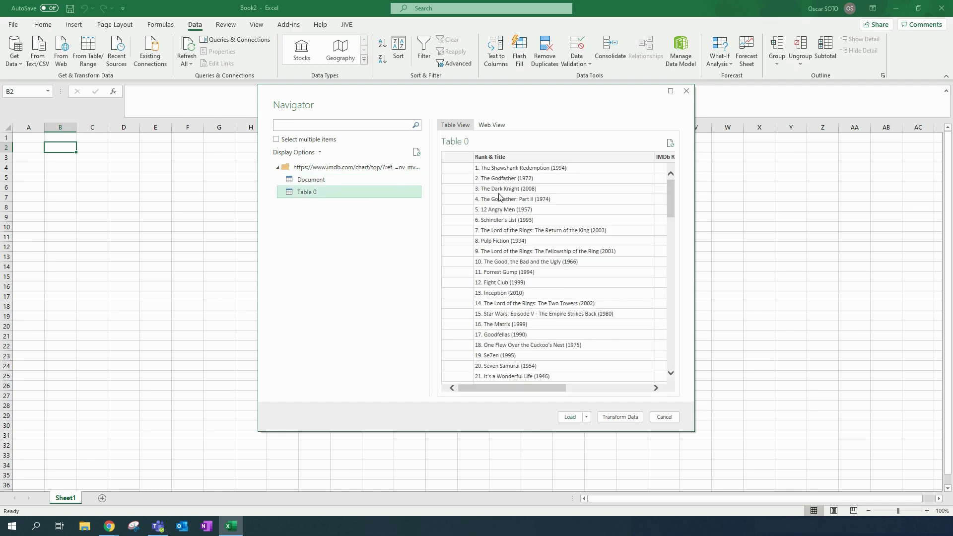
{"action": "mouse_move", "coordinate": [499, 388]}
{"action": "left_mouse_down"}
{"action": "mouse_move", "coordinate": [585, 388]}
{"action": "mouse_move", "coordinate": [495, 388]}
{"action": "left_mouse_up"}
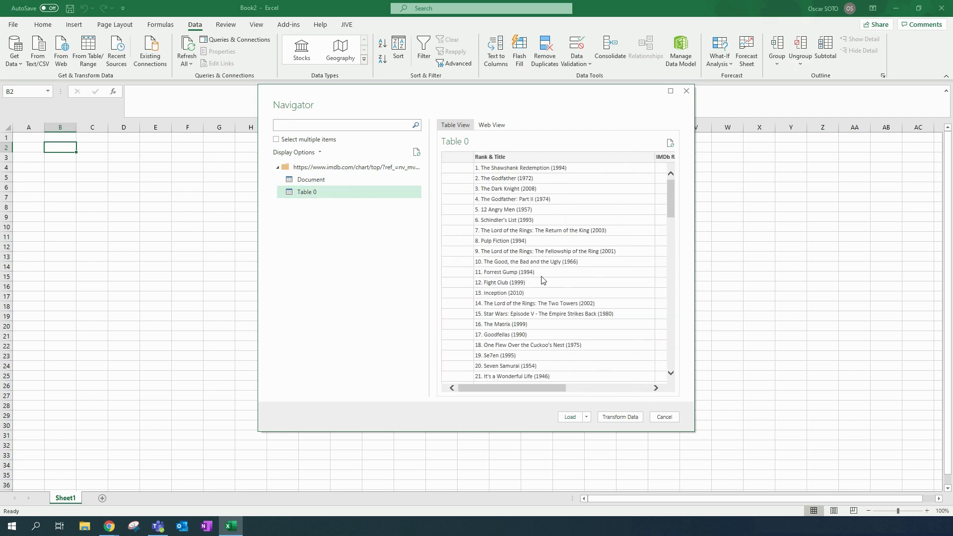
{"action": "left_click", "coordinate": [493, 125]}
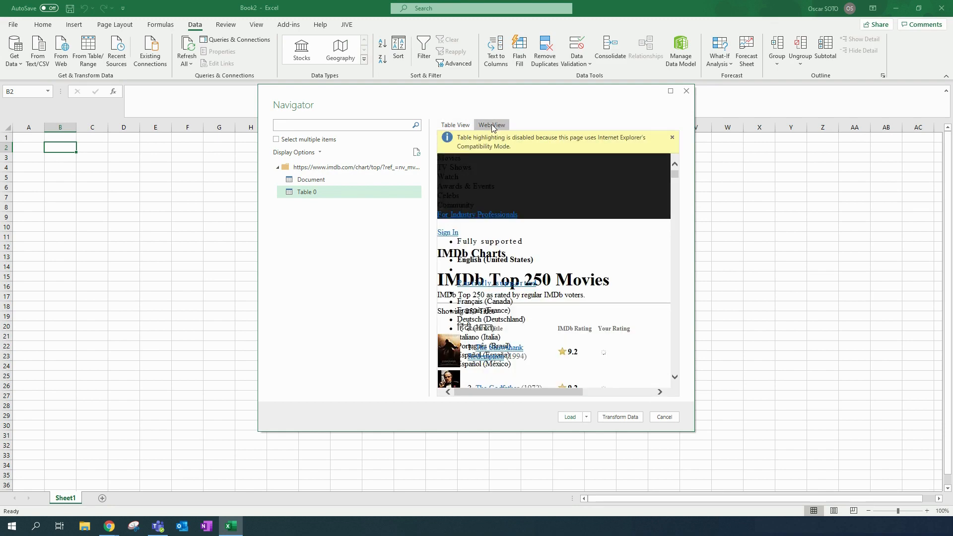
{"action": "scroll", "coordinate": [572, 282], "scroll_direction": "down", "scroll_amount": 6}
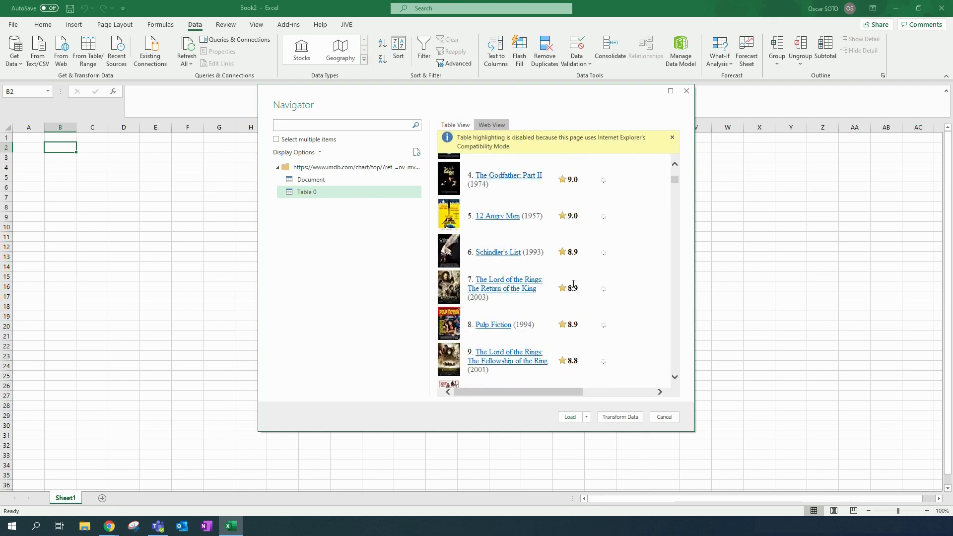
{"action": "scroll", "coordinate": [578, 298], "scroll_direction": "up", "scroll_amount": 10}
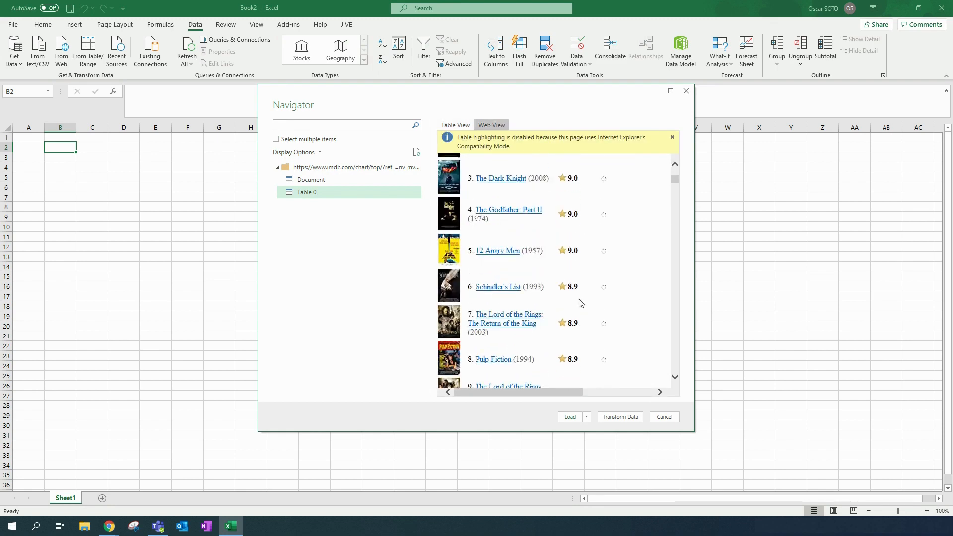
{"action": "left_click", "coordinate": [455, 125]}
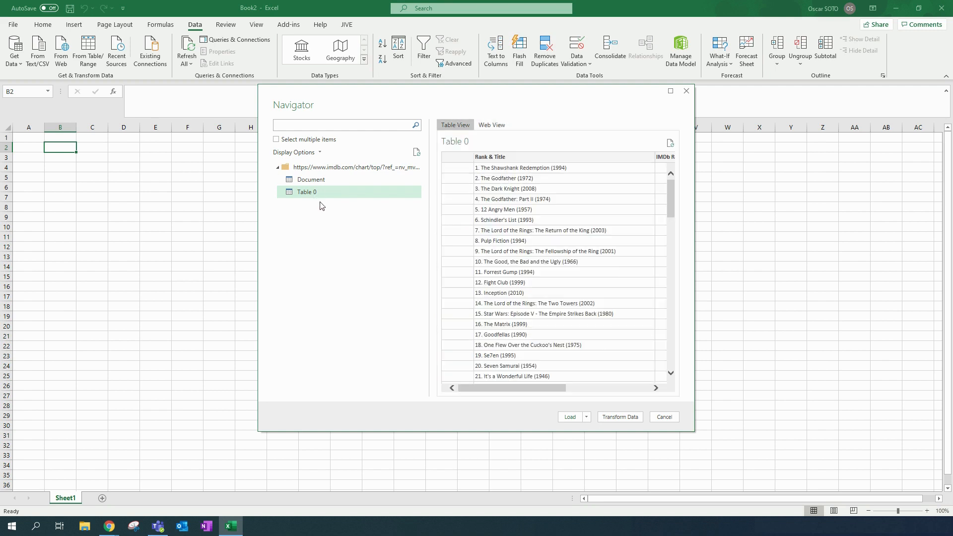
{"action": "left_click", "coordinate": [571, 419]}
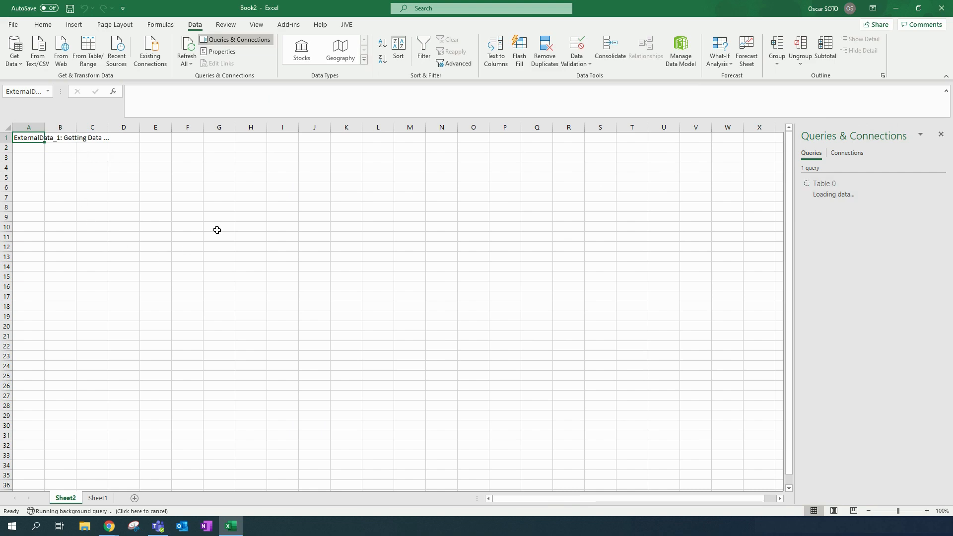
{"action": "left_click", "coordinate": [570, 226]}
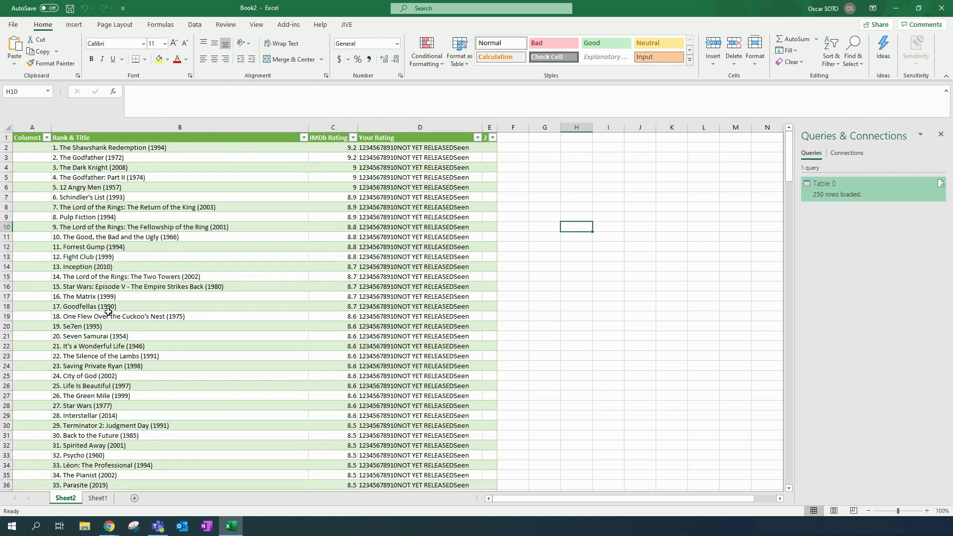
{"action": "left_click_drag", "start_coordinate": [117, 189], "coordinate": [116, 195]}
{"action": "left_click", "coordinate": [138, 174]}
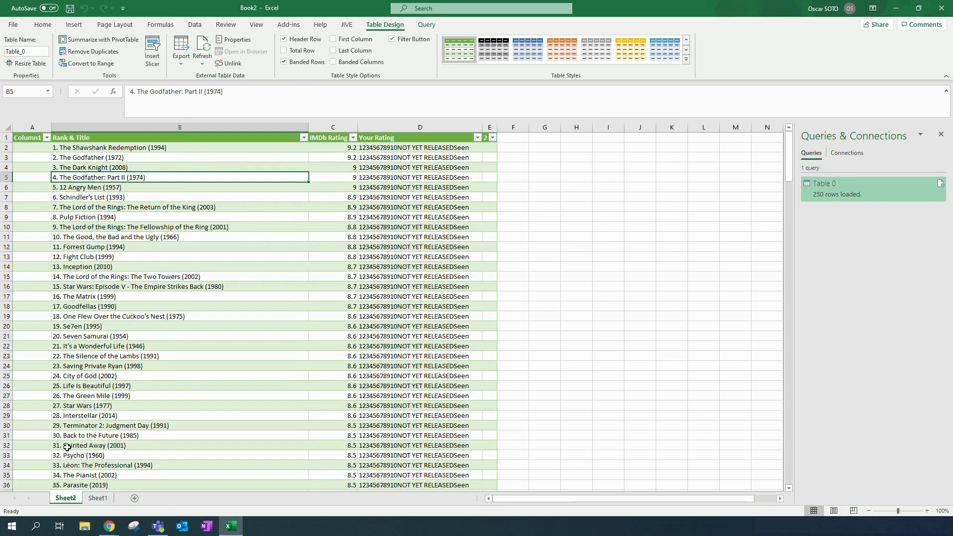
{"action": "left_click", "coordinate": [607, 228]}
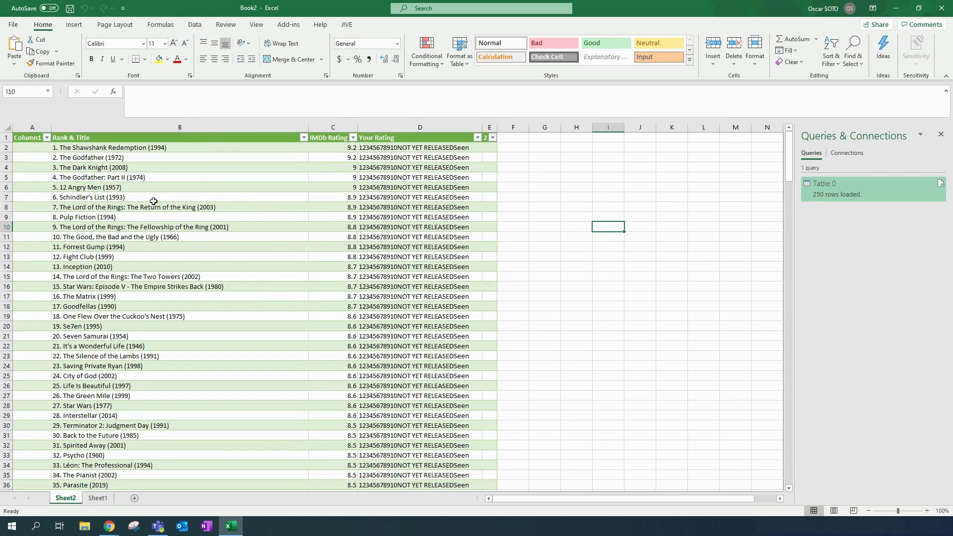
- Rename the imported movie table as IMDB
{"action": "left_click", "coordinate": [86, 159]}
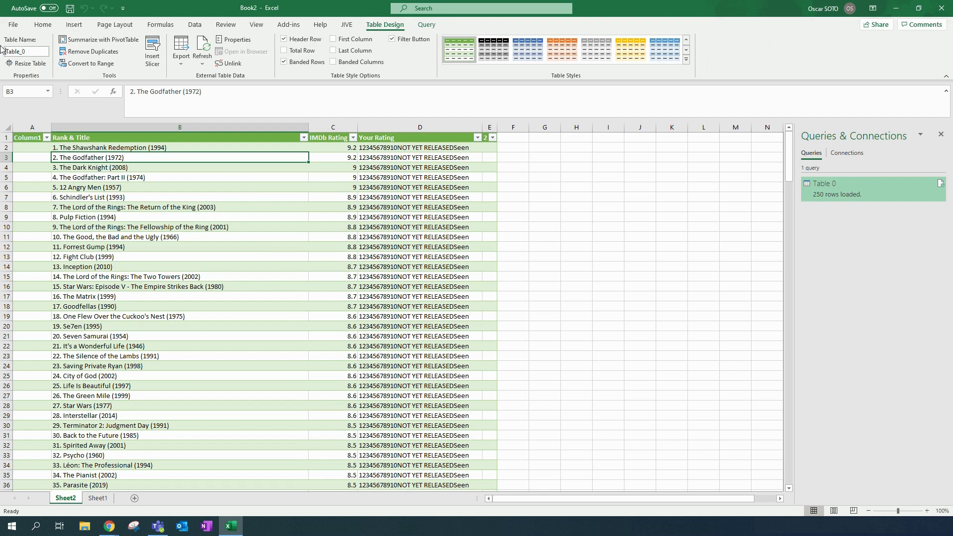
{"action": "left_click", "coordinate": [39, 55]}
{"action": "type", "text": "MDB"}
{"action": "key", "text": "Return"}
{"action": "left_click", "coordinate": [182, 254]}
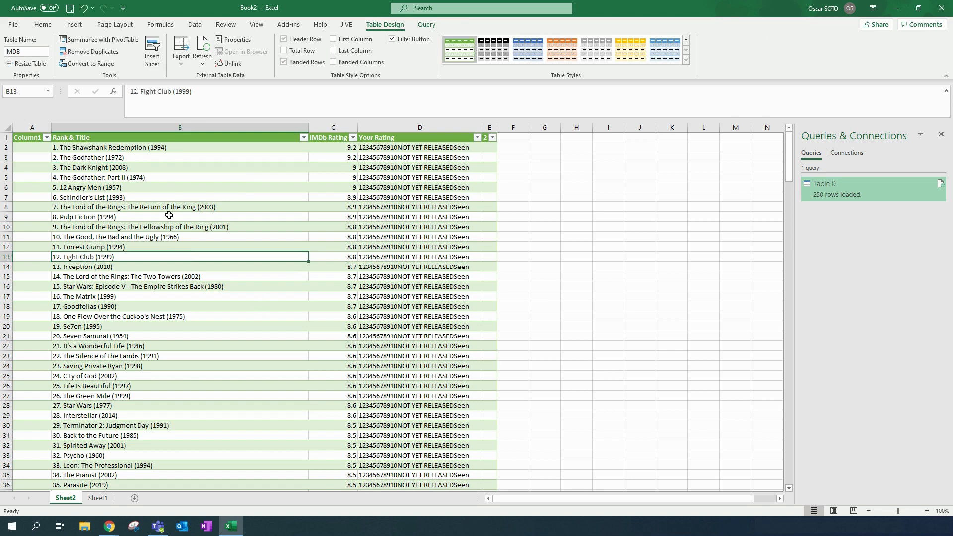
{"action": "left_click", "coordinate": [146, 188]}
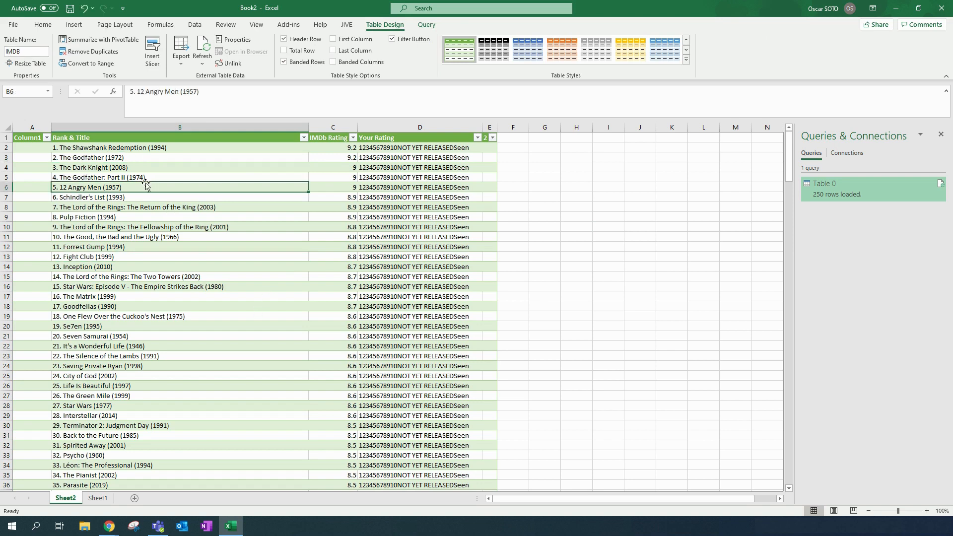
- Create a PivotTable from the IMDB table at cell B2 of Sheet1
{"action": "left_click", "coordinate": [98, 498]}
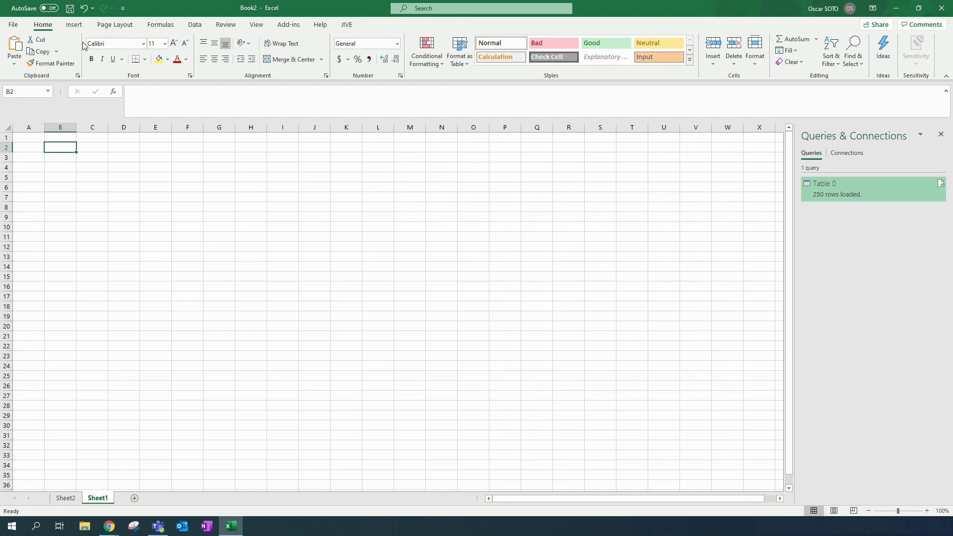
{"action": "left_click", "coordinate": [74, 26]}
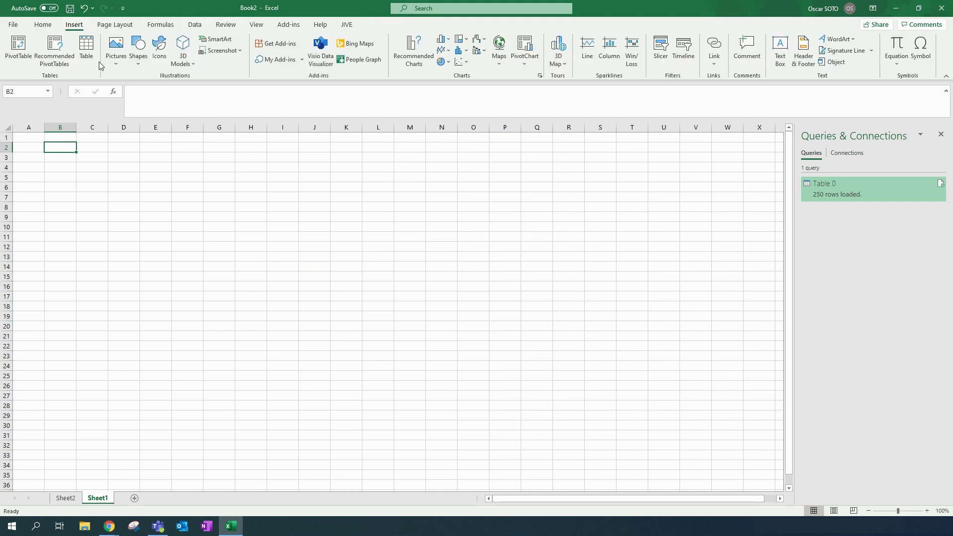
{"action": "left_click", "coordinate": [18, 49]}
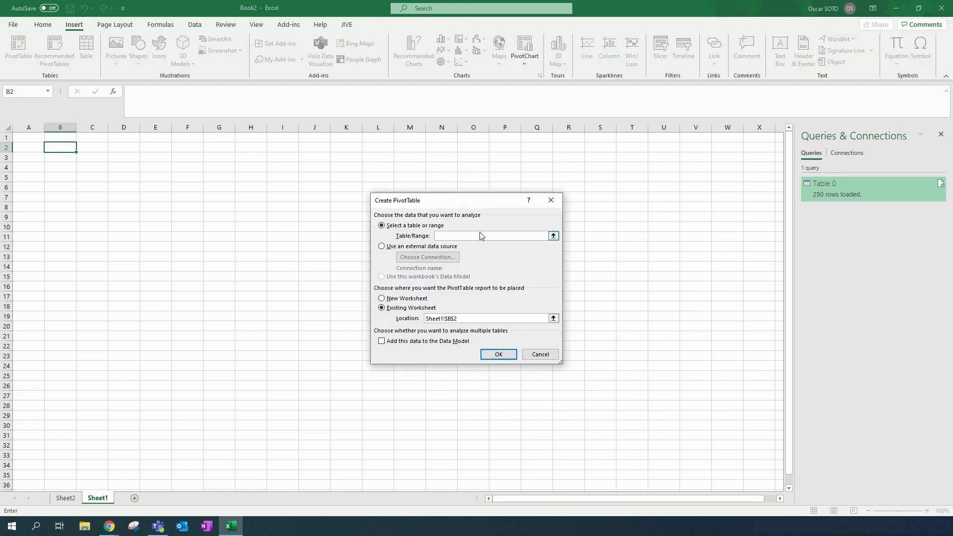
{"action": "type", "text": "IMDB"}
{"action": "left_click", "coordinate": [498, 354]}
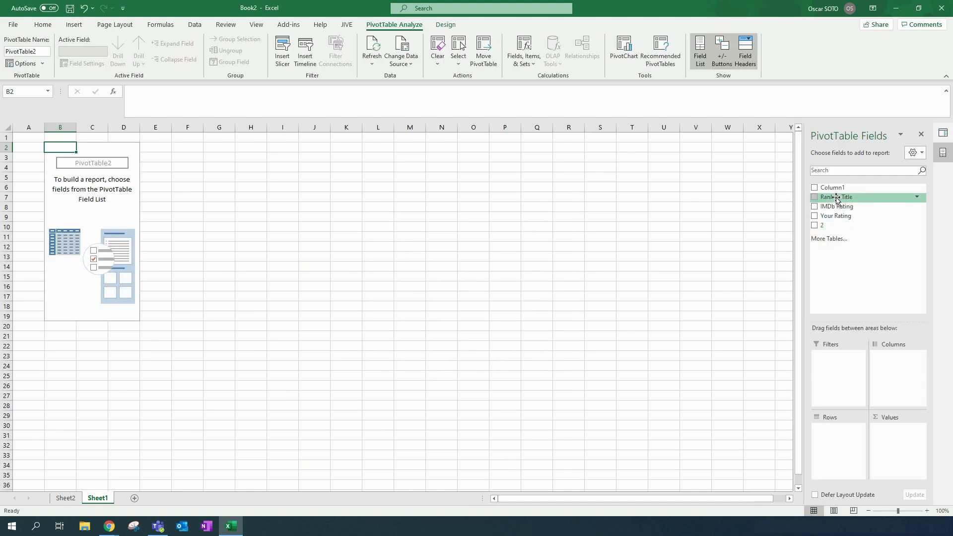
- Group the PivotTable rows by IMDb Rating and count Rank & Title as the values
{"action": "left_click_drag", "start_coordinate": [842, 207], "coordinate": [841, 440]}
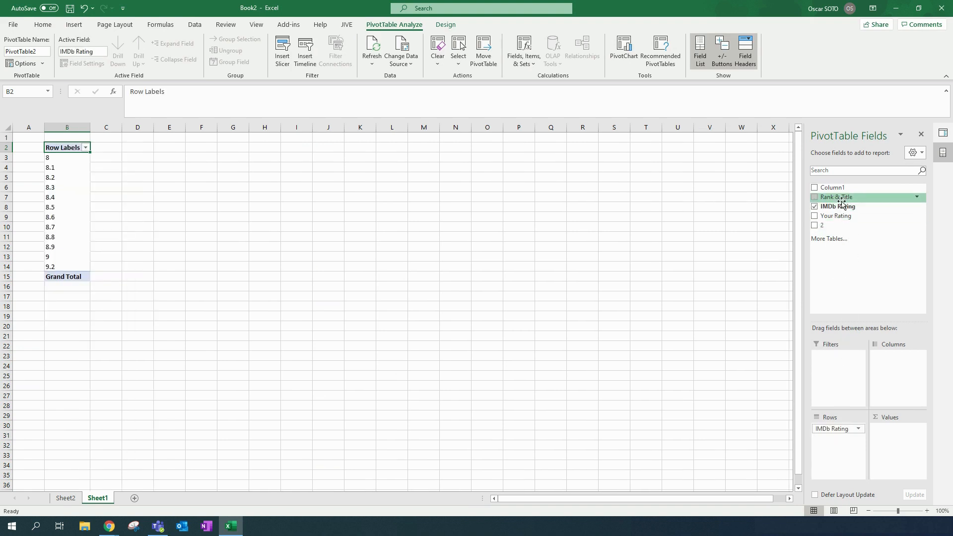
{"action": "left_click_drag", "start_coordinate": [838, 197], "coordinate": [896, 447]}
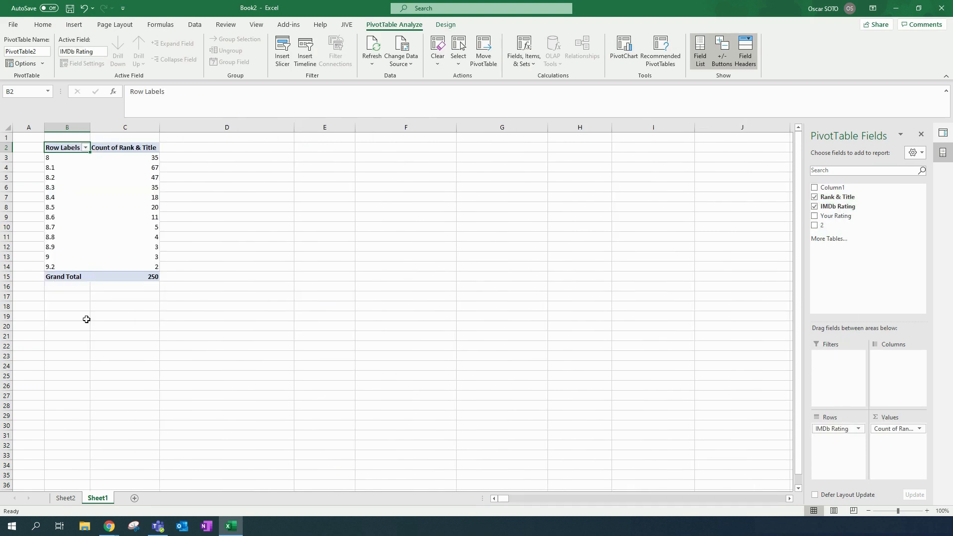
- Review the movie counts per rating on Sheet1 against the imported table on Sheet2
{"action": "left_click", "coordinate": [121, 316]}
{"action": "left_click", "coordinate": [122, 217]}
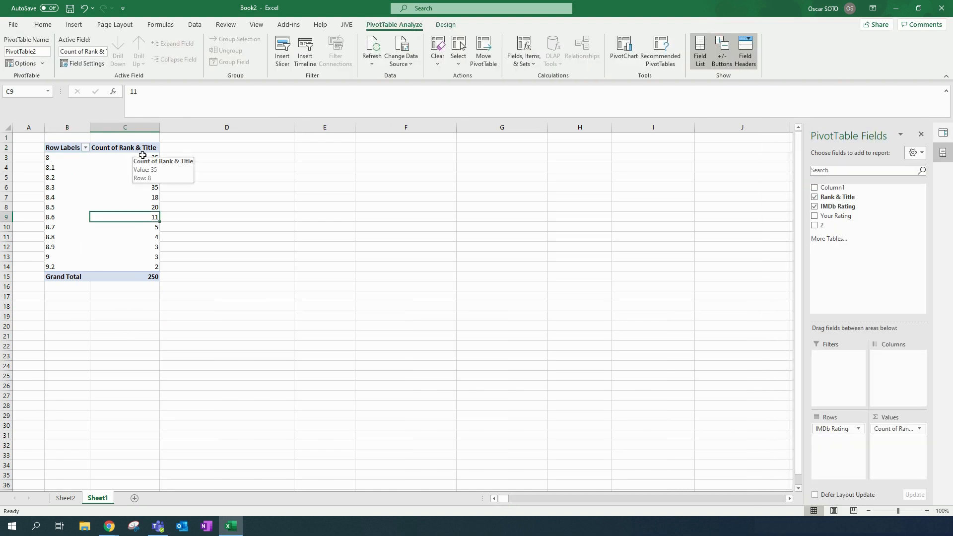
{"action": "left_click", "coordinate": [180, 206]}
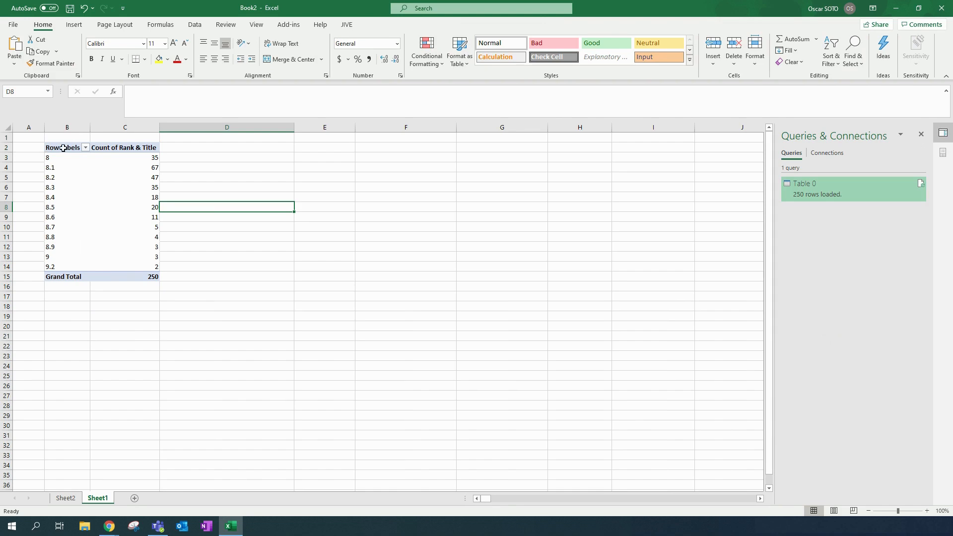
{"action": "left_click", "coordinate": [49, 318]}
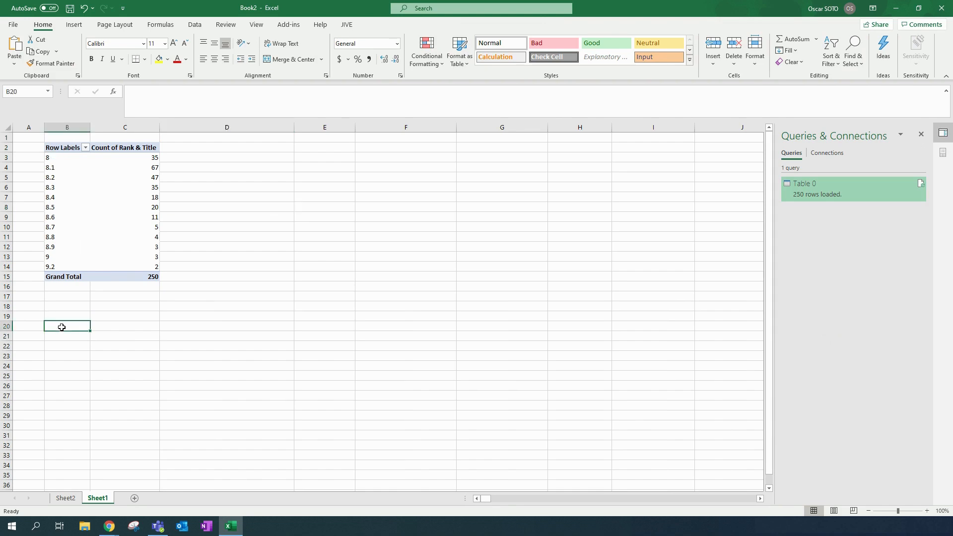
{"action": "left_click", "coordinate": [124, 315]}
{"action": "left_click", "coordinate": [66, 501]}
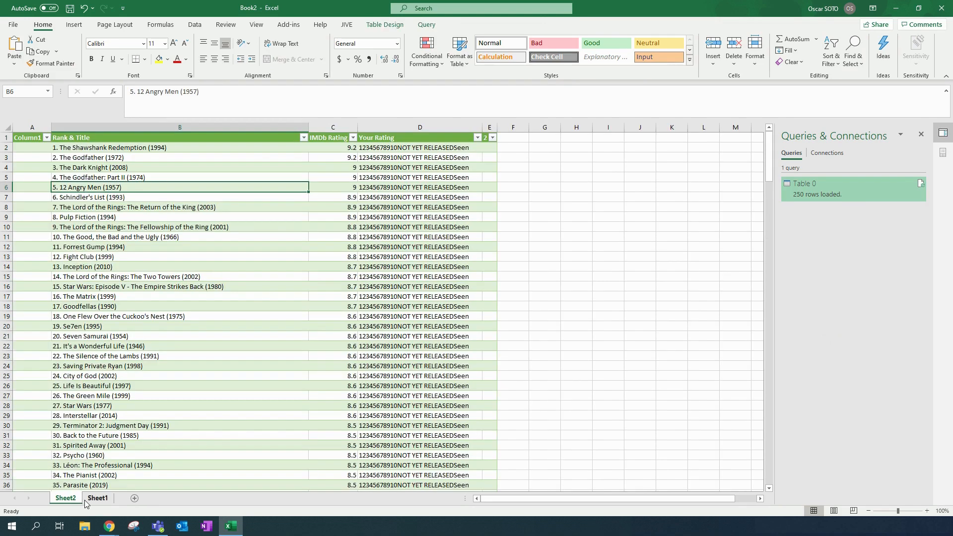
{"action": "left_click", "coordinate": [98, 499]}
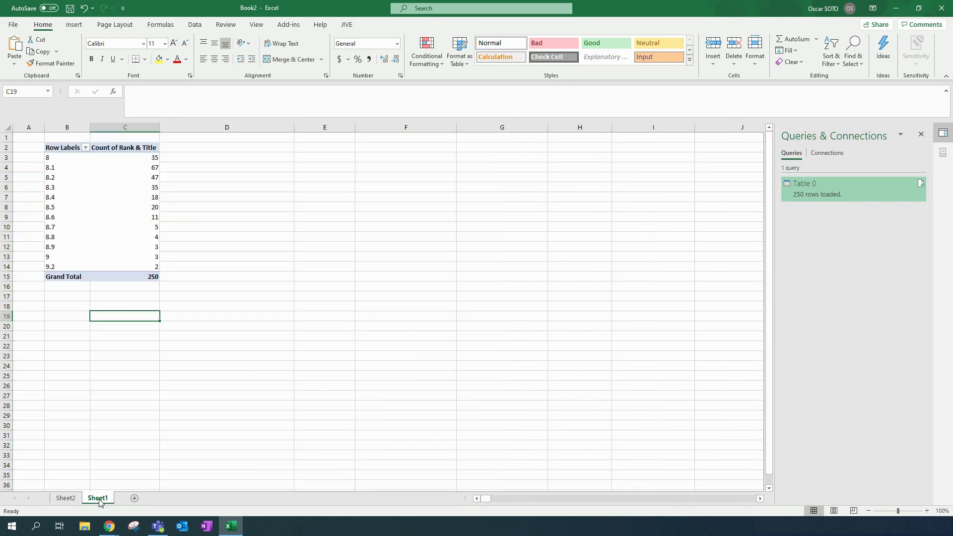
- Group the PivotTable's IMDb Rating row labels from 8 to 9.2 in intervals of 0.5
{"action": "right_click", "coordinate": [50, 167]}
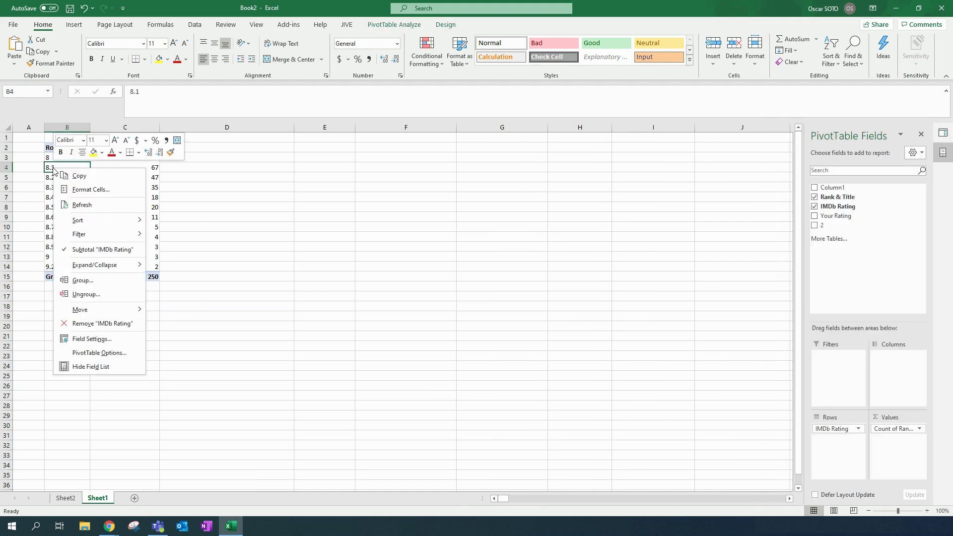
{"action": "left_click", "coordinate": [83, 281]}
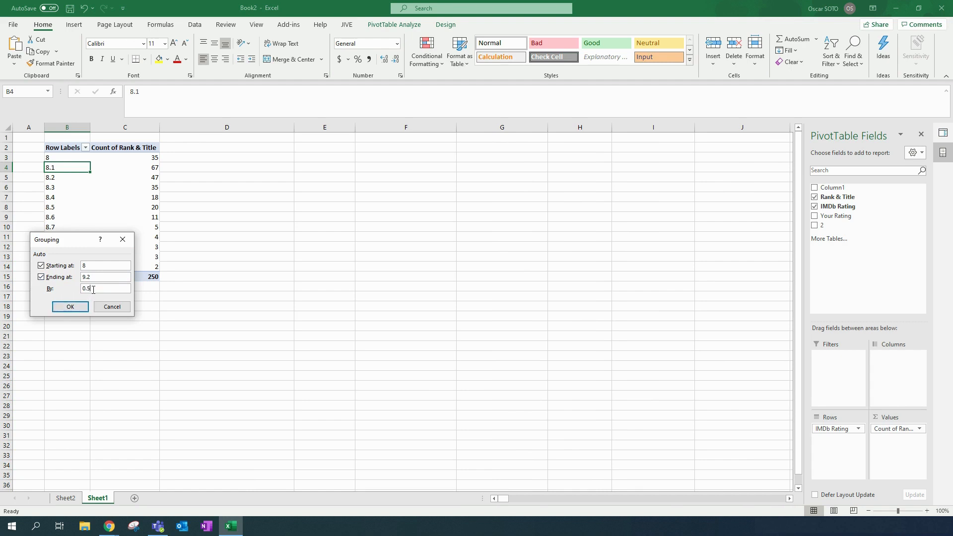
{"action": "left_click", "coordinate": [70, 308]}
{"action": "left_click", "coordinate": [110, 246]}
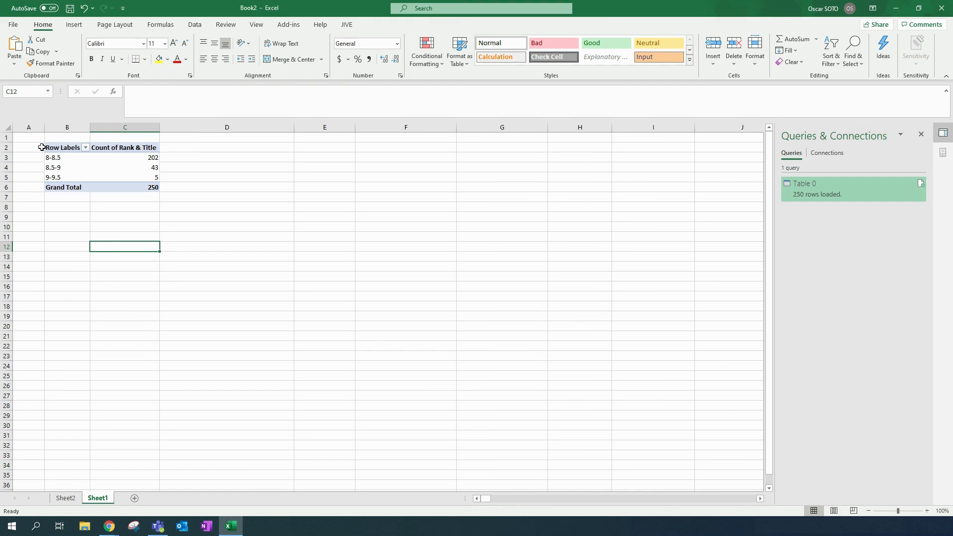
{"action": "left_click", "coordinate": [120, 226]}
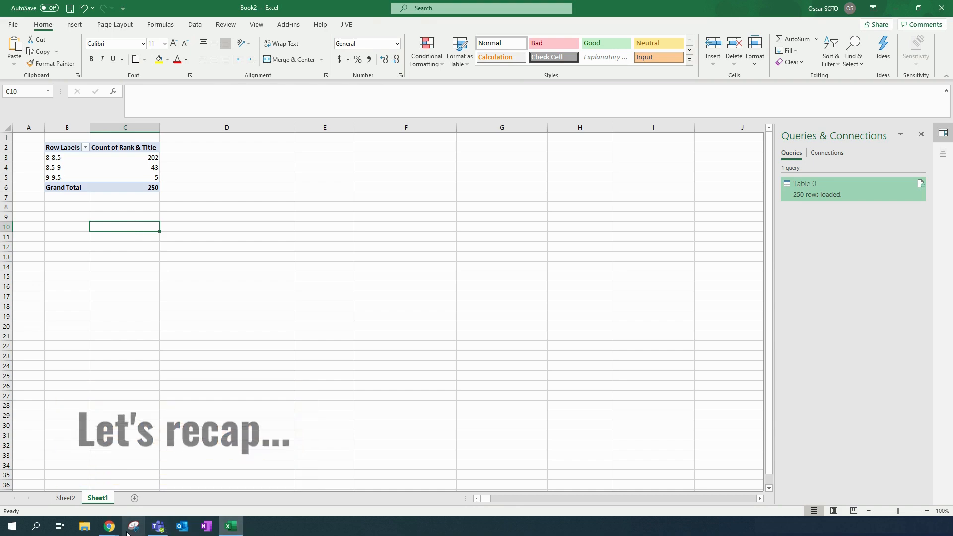
- Switch to Chrome and review the IMDb Top 250 Movies page as the data source
{"action": "left_click", "coordinate": [109, 526]}
{"action": "left_click", "coordinate": [40, 490]}
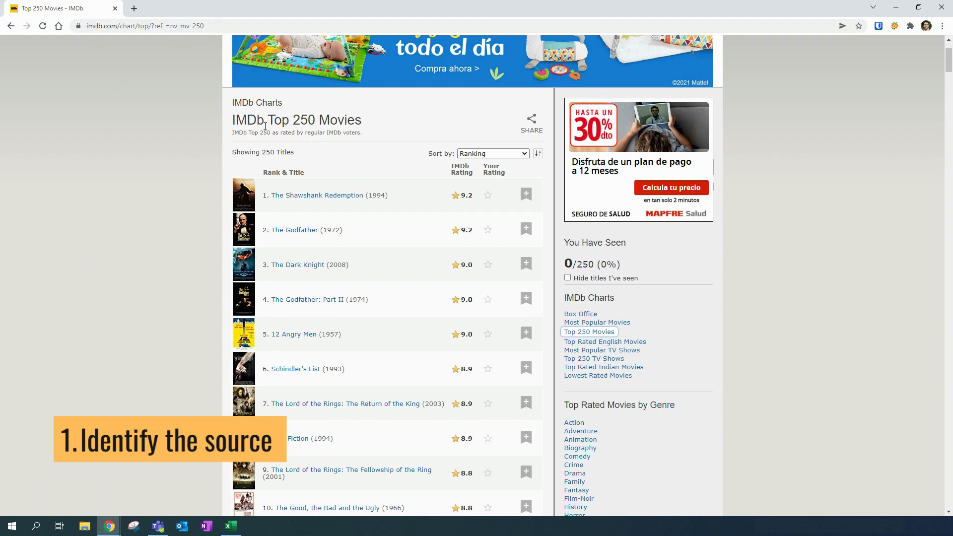
{"action": "left_click_drag", "start_coordinate": [364, 119], "coordinate": [244, 119]}
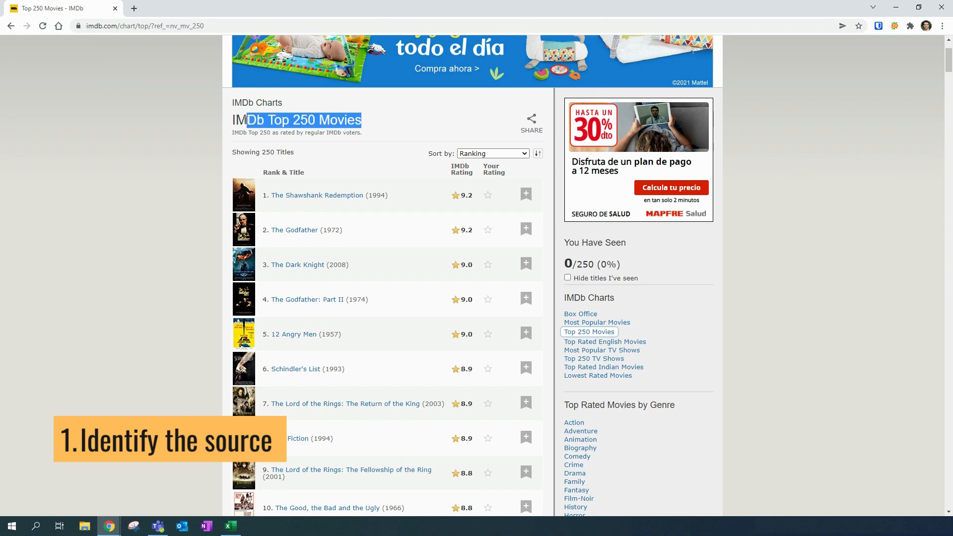
{"action": "key", "text": "ctrl+a"}
{"action": "left_click", "coordinate": [176, 181]}
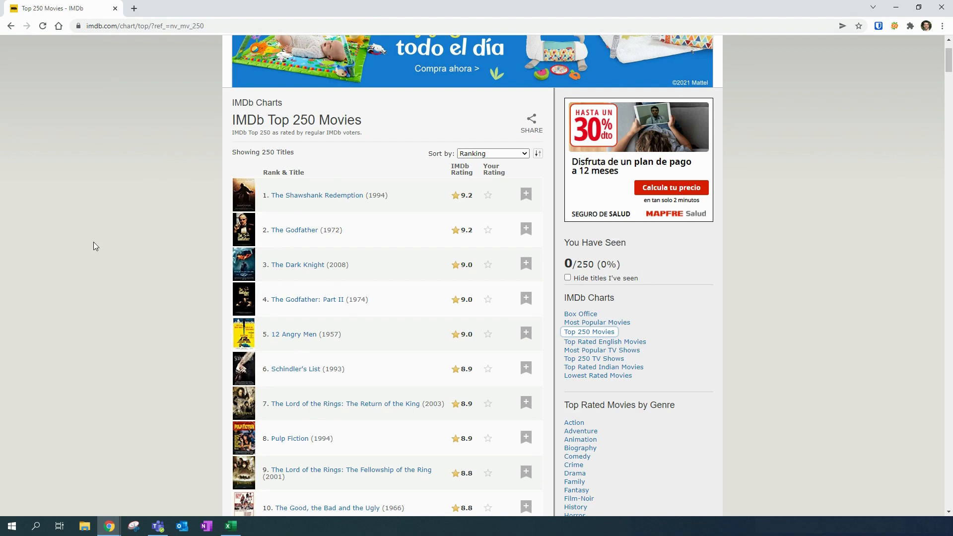
- Switch back to Excel and review the web import command and the full imported movie table on Sheet2
{"action": "left_click", "coordinate": [231, 527]}
{"action": "left_click", "coordinate": [211, 285]}
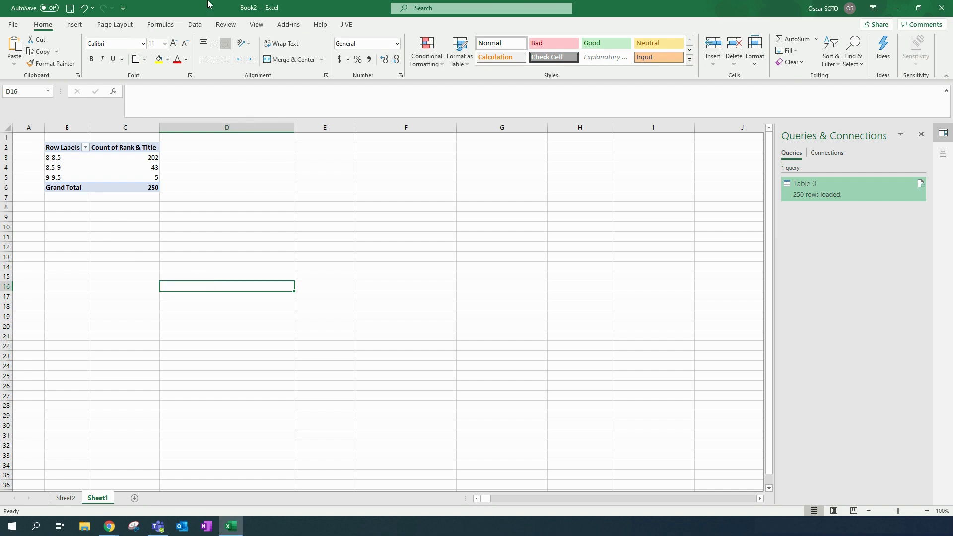
{"action": "left_click", "coordinate": [70, 498]}
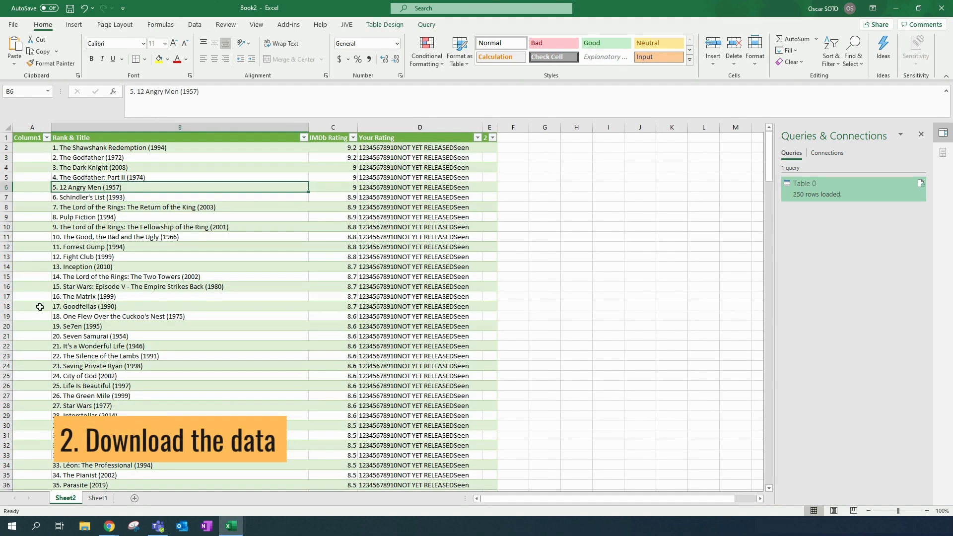
{"action": "left_click", "coordinate": [195, 25]}
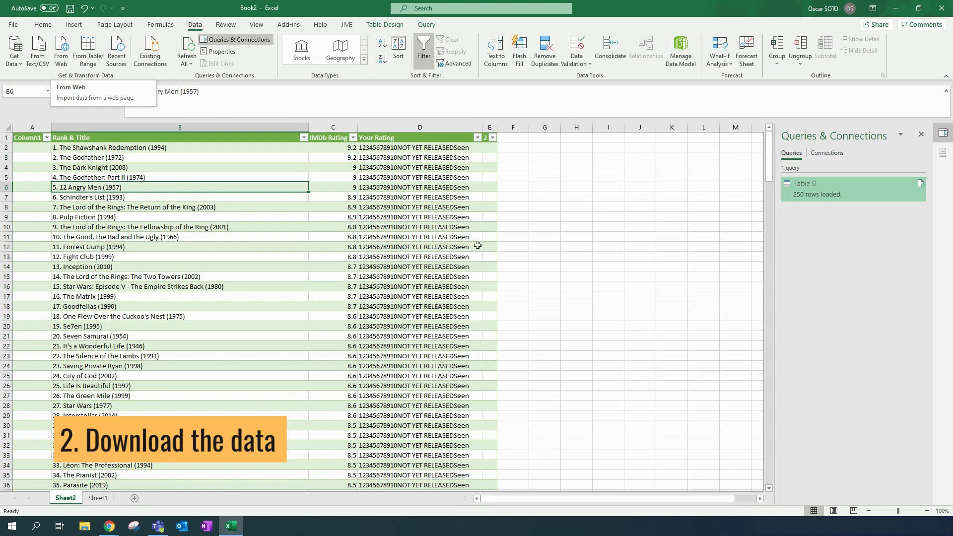
{"action": "left_click", "coordinate": [608, 256]}
{"action": "left_click_drag", "start_coordinate": [17, 138], "coordinate": [442, 463]}
{"action": "left_click", "coordinate": [252, 354]}
{"action": "left_click", "coordinate": [608, 306]}
{"action": "scroll", "coordinate": [500, 291], "scroll_direction": "up", "scroll_amount": 13}
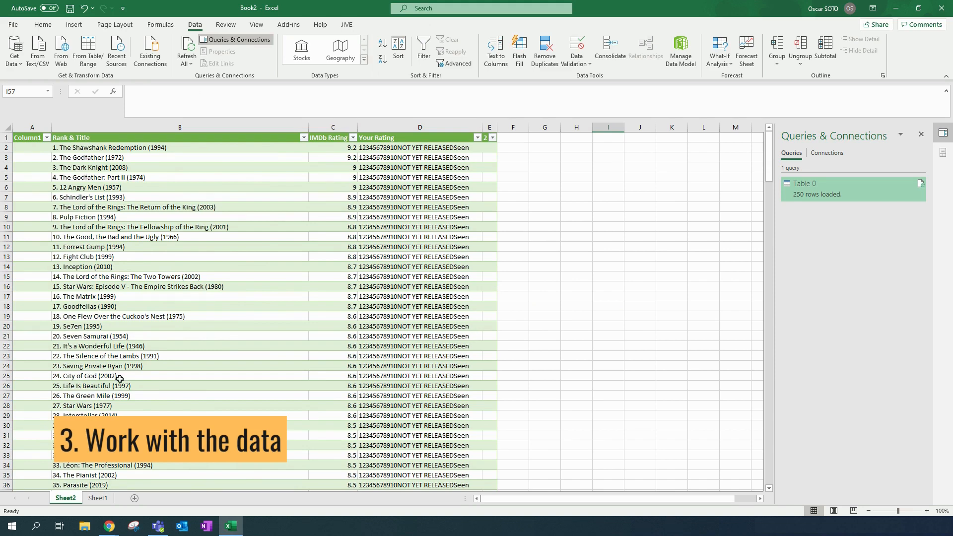
- Check that the movie table on Sheet2 is named IMDB
{"action": "left_click", "coordinate": [95, 177]}
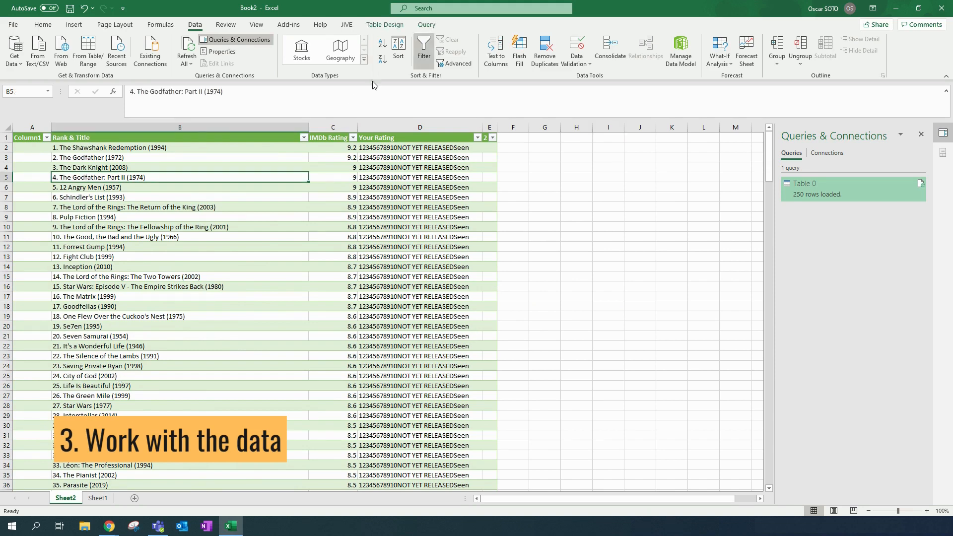
{"action": "left_click", "coordinate": [385, 25]}
{"action": "left_click", "coordinate": [23, 52]}
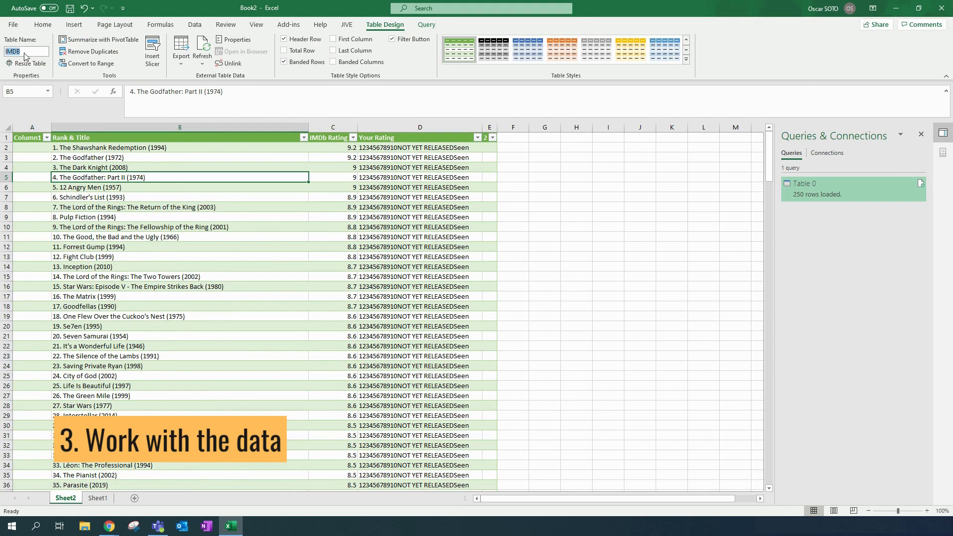
{"action": "type", "text": "IMDB"}
{"action": "left_click", "coordinate": [152, 228]}
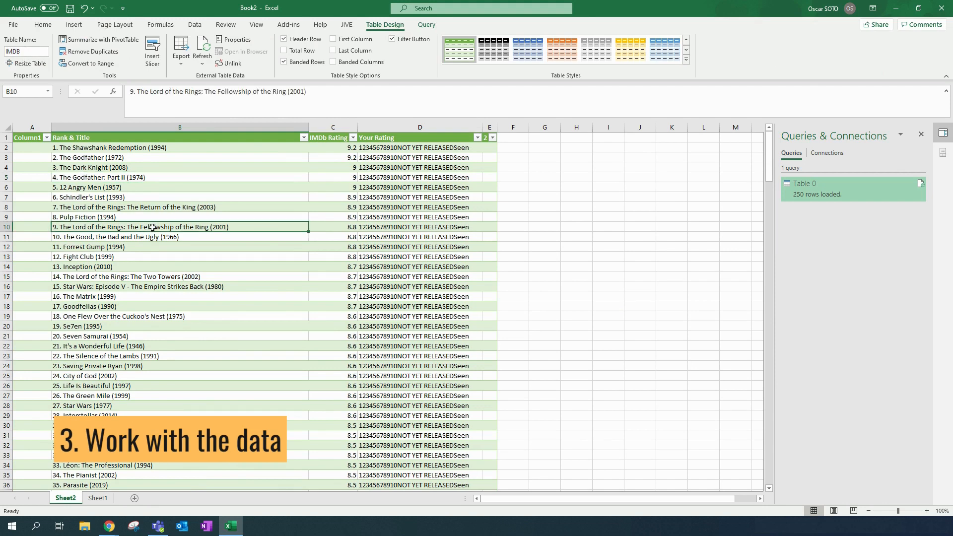
- Examine the PivotTable's rating groups on Sheet1 and its row and value fields
{"action": "left_click", "coordinate": [103, 502]}
{"action": "left_click", "coordinate": [71, 161]}
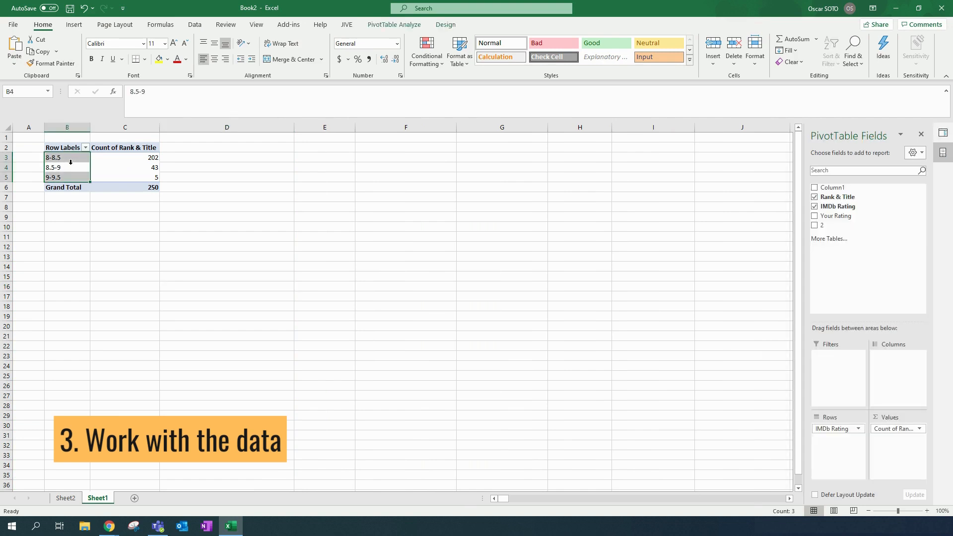
{"action": "left_click", "coordinate": [94, 247]}
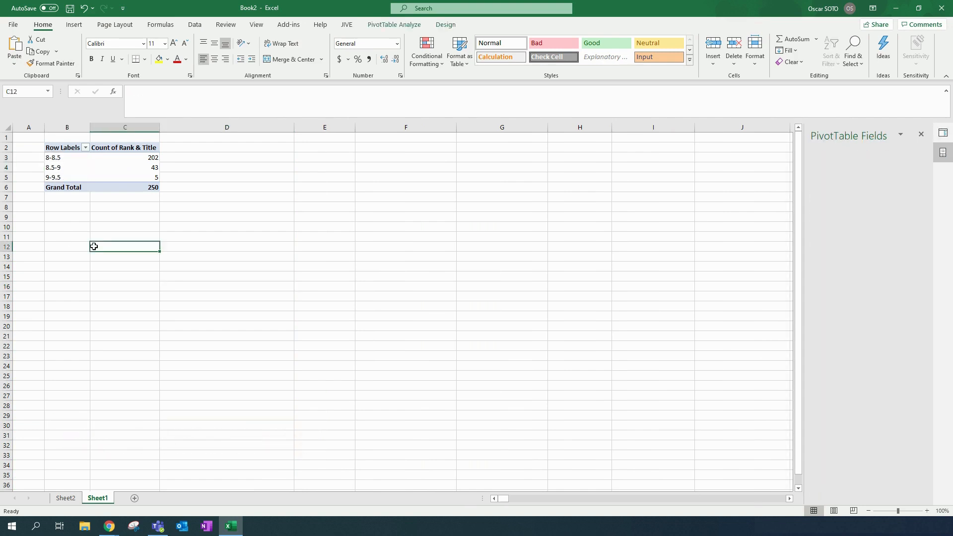
{"action": "left_click", "coordinate": [123, 170]}
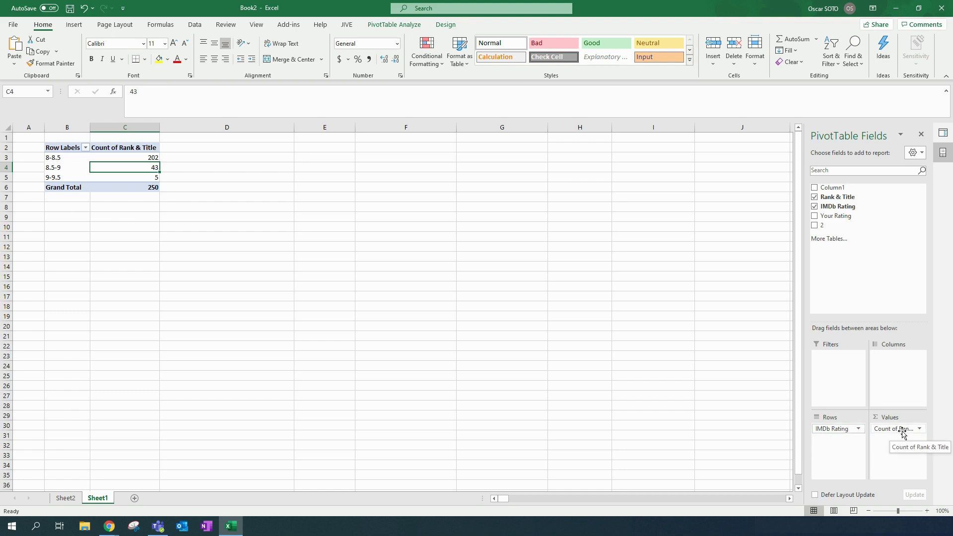
{"action": "left_click", "coordinate": [77, 233]}
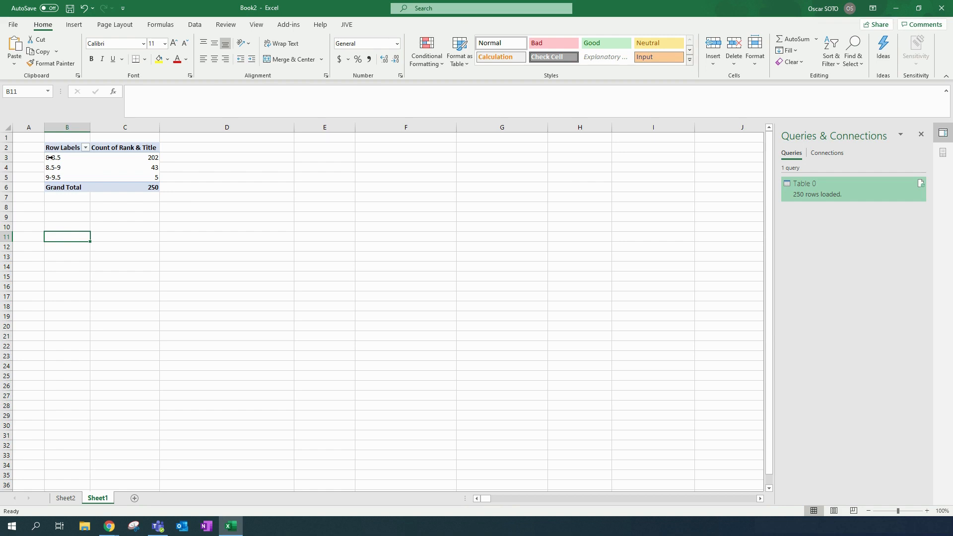
- Insert a 3-D pie PivotChart from range B2:C5 and place it beside the PivotTable, starting in column D
{"action": "left_click_drag", "start_coordinate": [57, 150], "coordinate": [144, 178]}
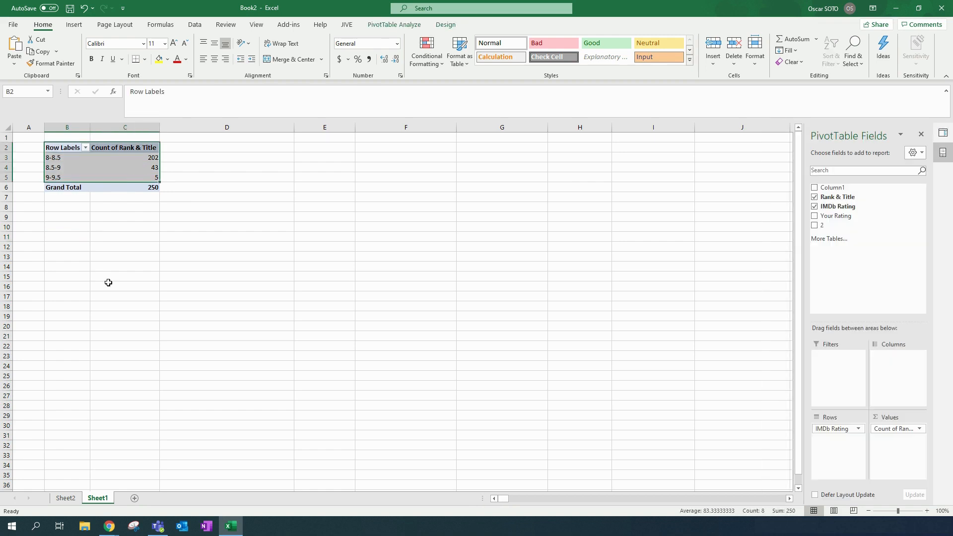
{"action": "left_click", "coordinate": [75, 26]}
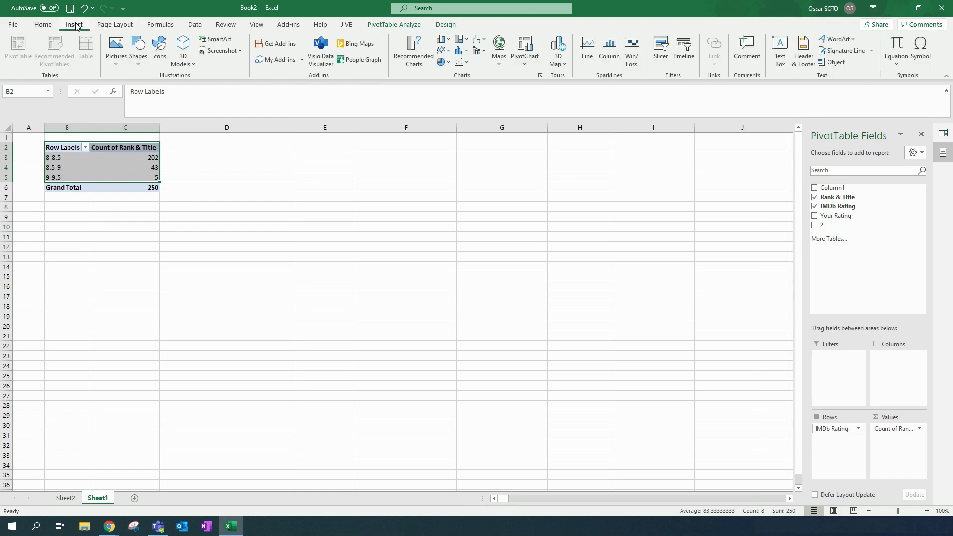
{"action": "left_click", "coordinate": [413, 45]}
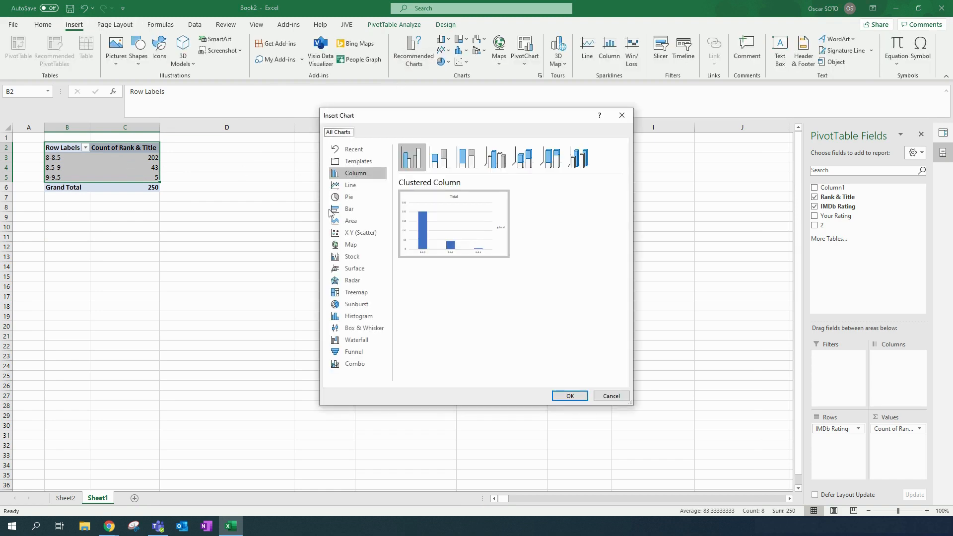
{"action": "left_click", "coordinate": [350, 198]}
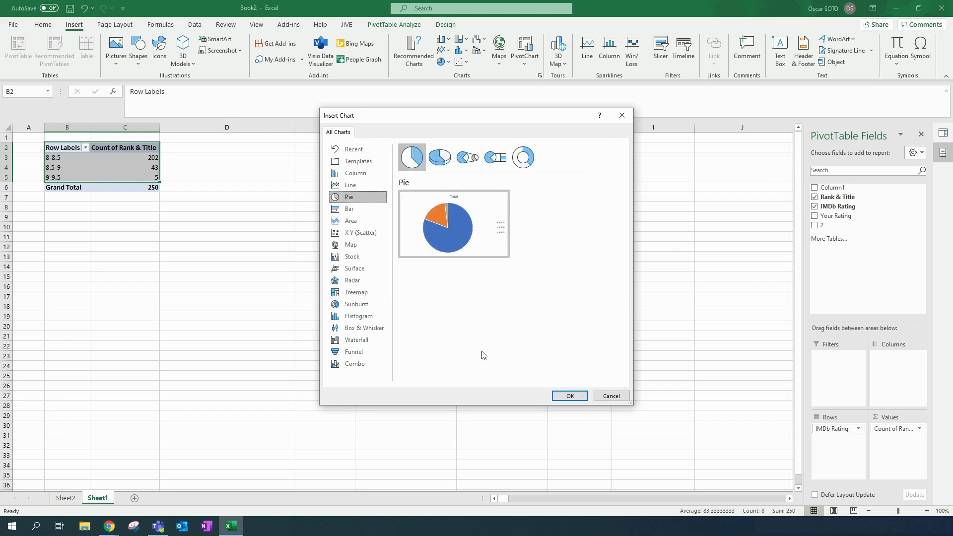
{"action": "mouse_move", "coordinate": [440, 240]}
{"action": "left_click", "coordinate": [441, 159]}
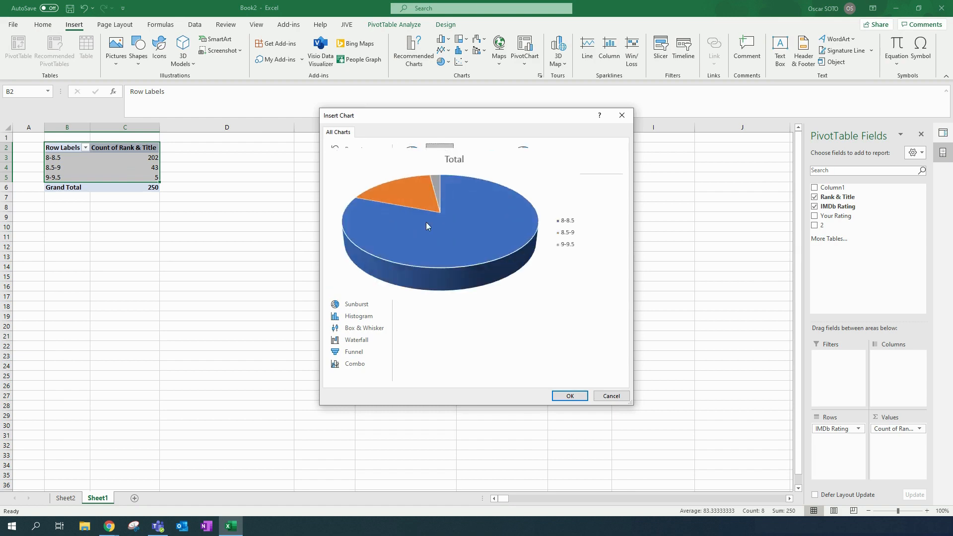
{"action": "left_click", "coordinate": [570, 396]}
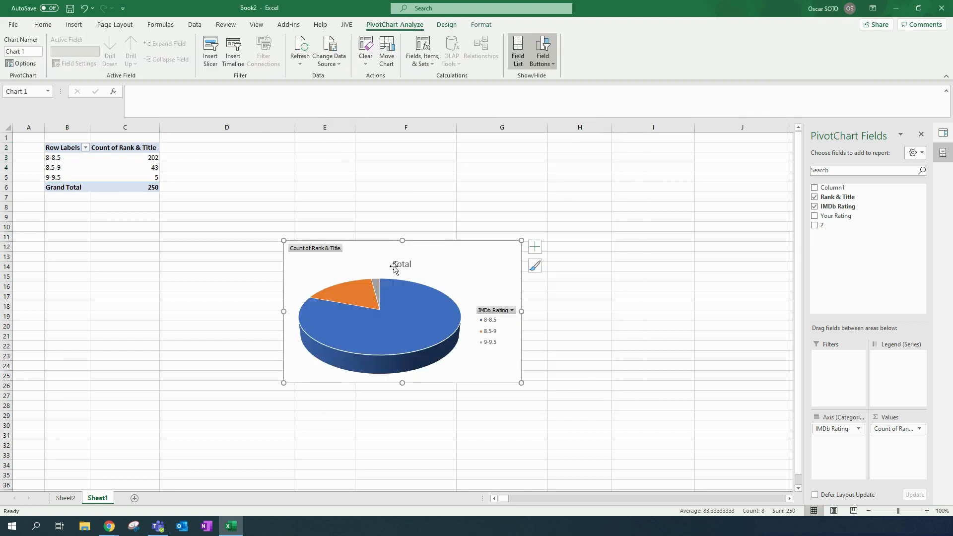
{"action": "left_click_drag", "start_coordinate": [387, 251], "coordinate": [296, 176]}
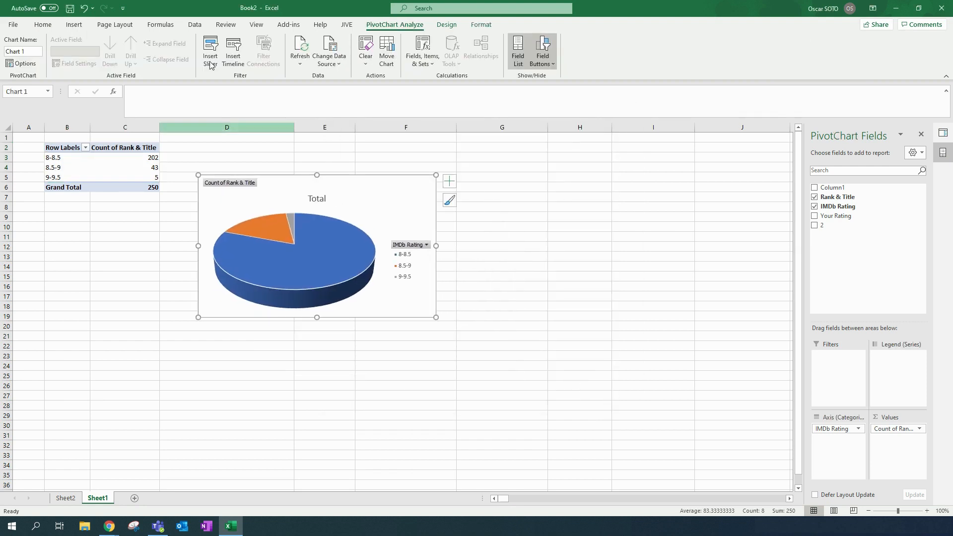
- Hide the gridlines on Sheet1
{"action": "left_click", "coordinate": [259, 25]}
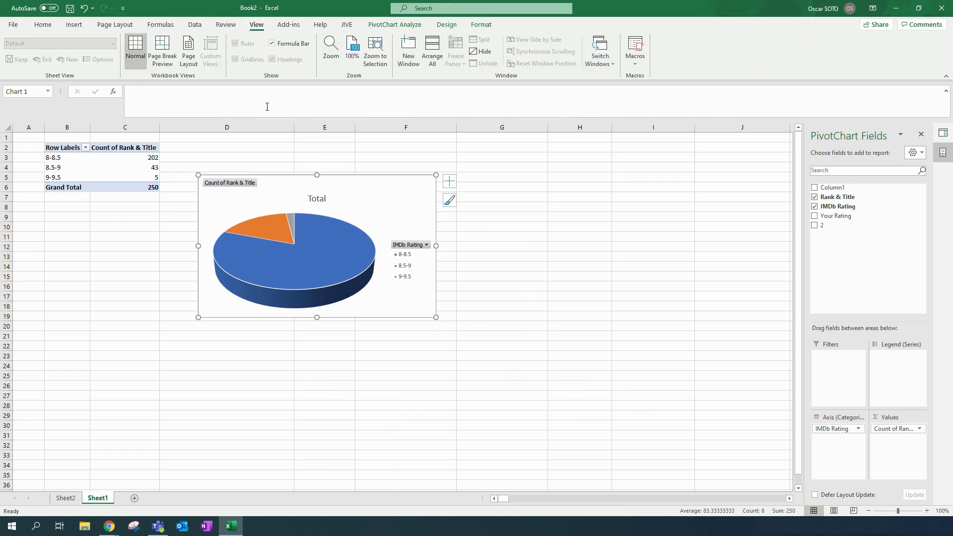
{"action": "left_click", "coordinate": [154, 237]}
{"action": "left_click", "coordinate": [236, 59]}
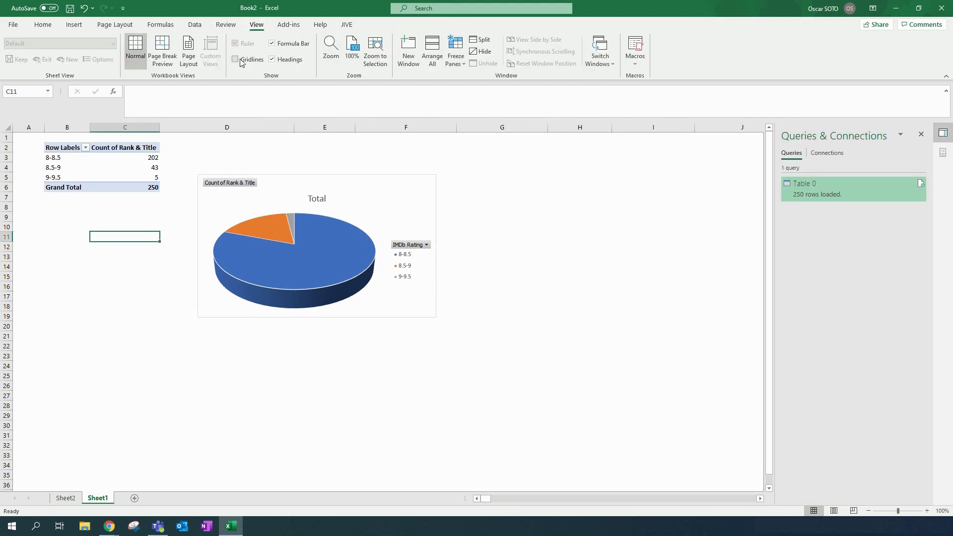
{"action": "left_click", "coordinate": [81, 237]}
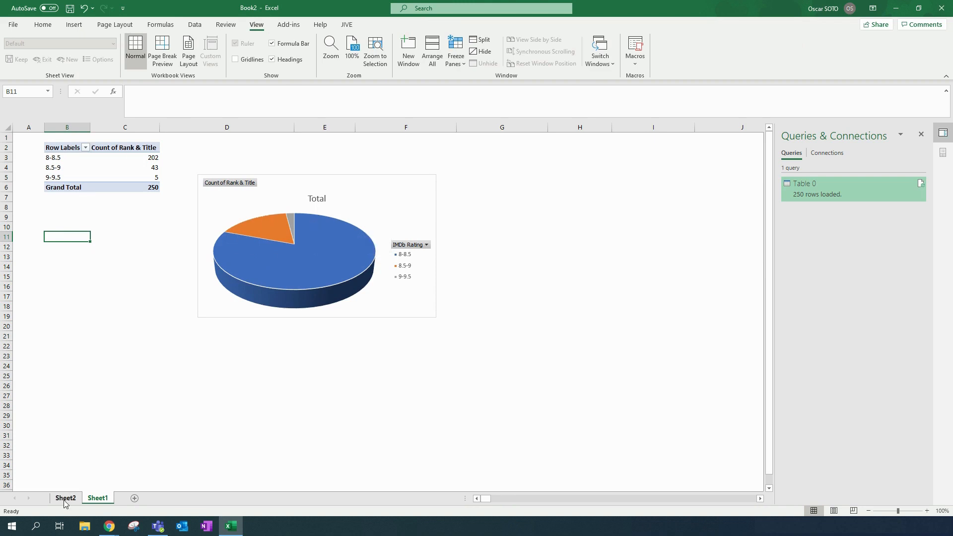
- Add data labels to the pie chart, showing the percentage instead of the value
{"action": "right_click", "coordinate": [329, 251]}
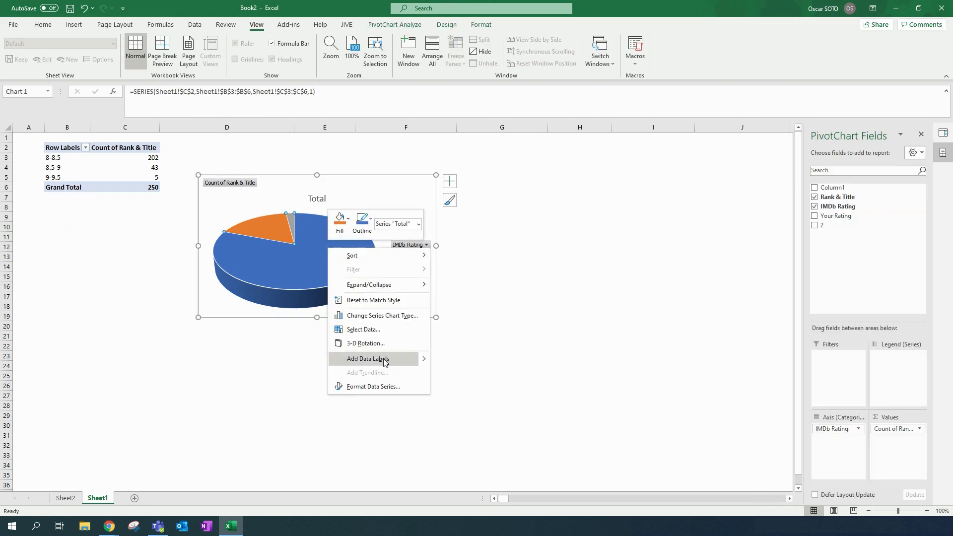
{"action": "left_click", "coordinate": [384, 360]}
{"action": "right_click", "coordinate": [330, 263]}
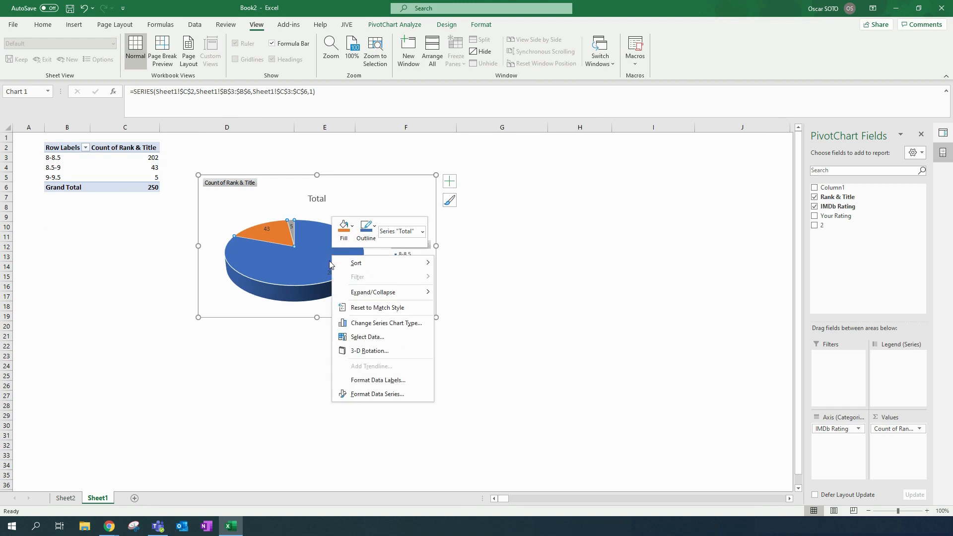
{"action": "left_click", "coordinate": [378, 380]}
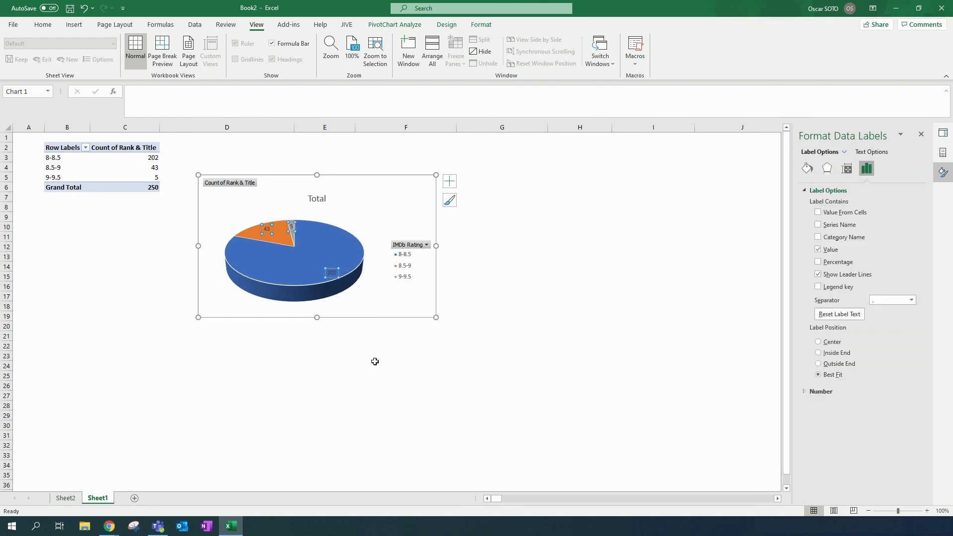
{"action": "left_click", "coordinate": [827, 250]}
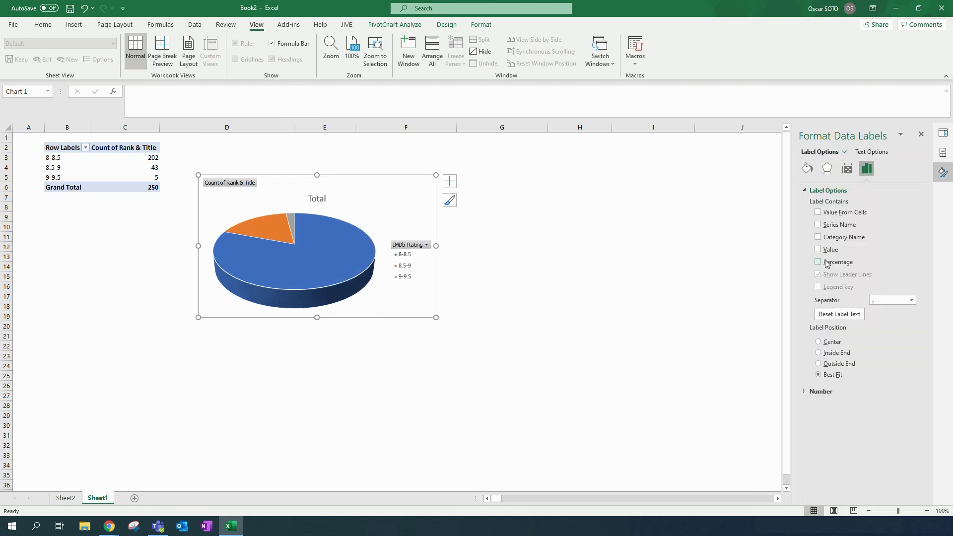
{"action": "left_click", "coordinate": [827, 263]}
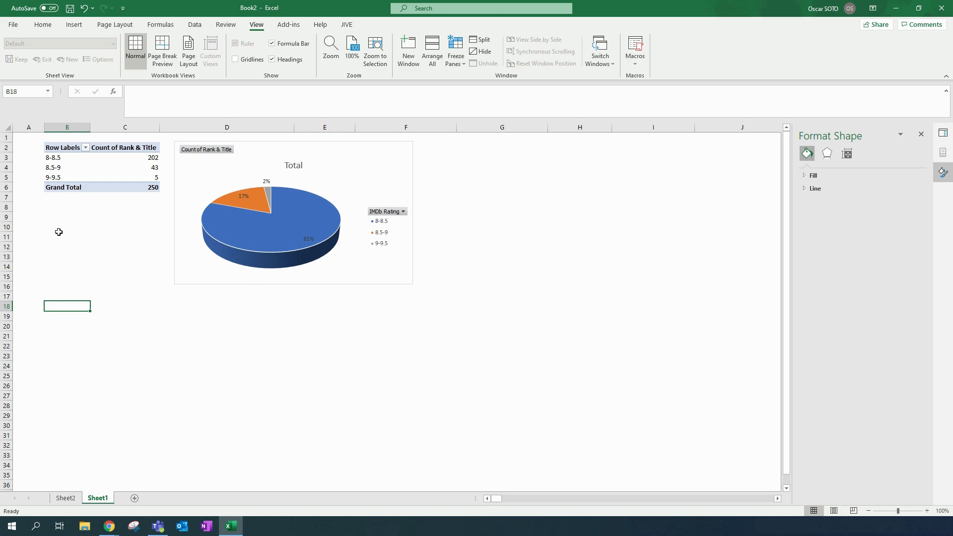
- View the imported movie table on Sheet2 again
{"action": "left_click", "coordinate": [69, 499]}
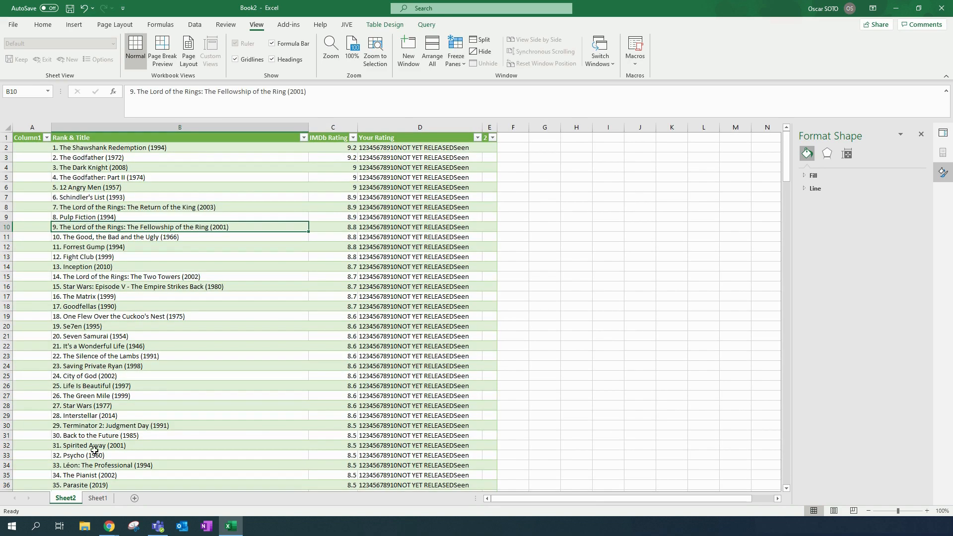
{"action": "left_click", "coordinate": [620, 255]}
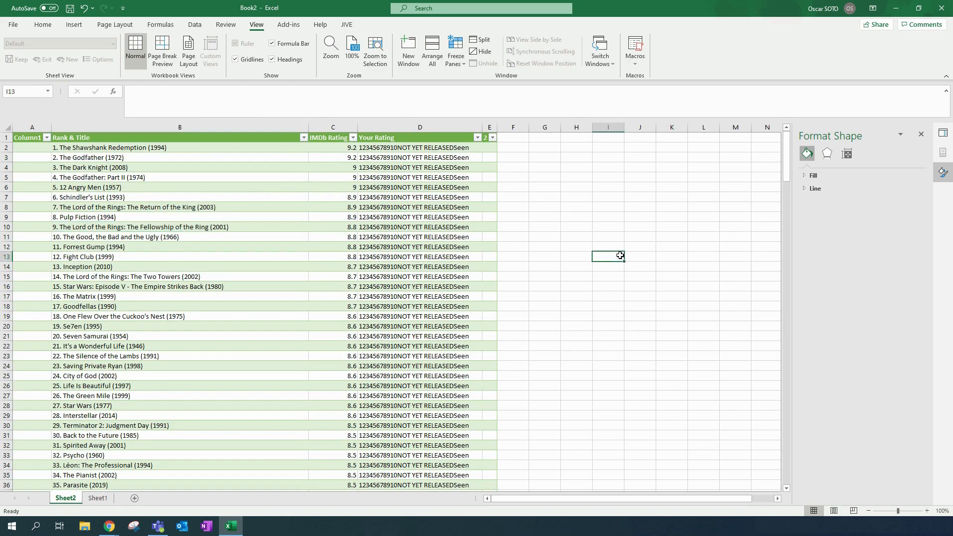
- Close the Format Shape pane beside the imported movie table
{"action": "left_click", "coordinate": [921, 134]}
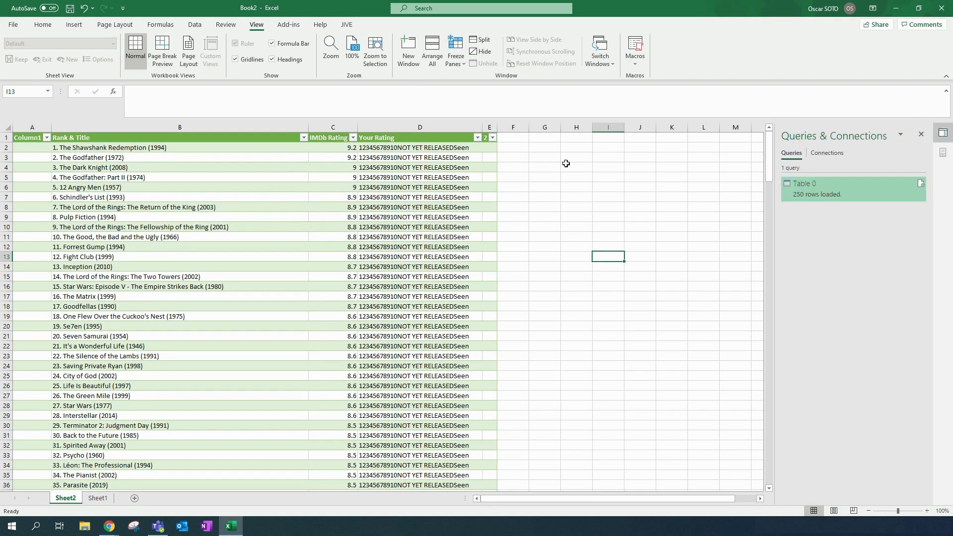
{"action": "left_click_drag", "start_coordinate": [103, 147], "coordinate": [139, 484]}
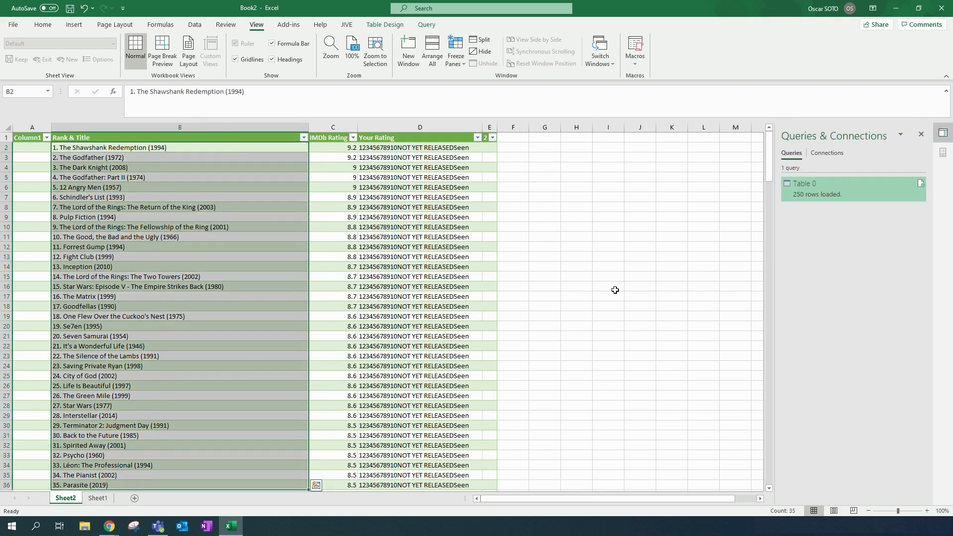
{"action": "left_click", "coordinate": [606, 255]}
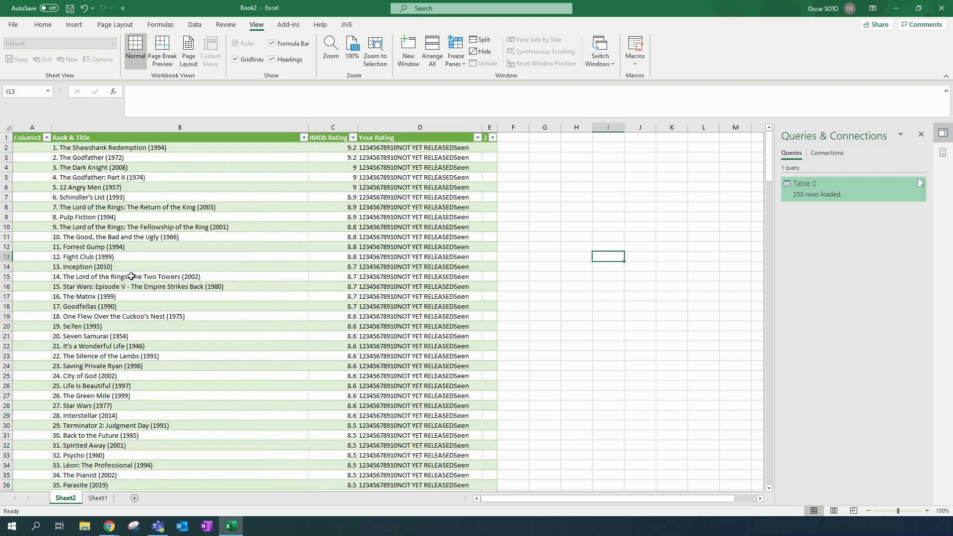
{"action": "left_click", "coordinate": [600, 215]}
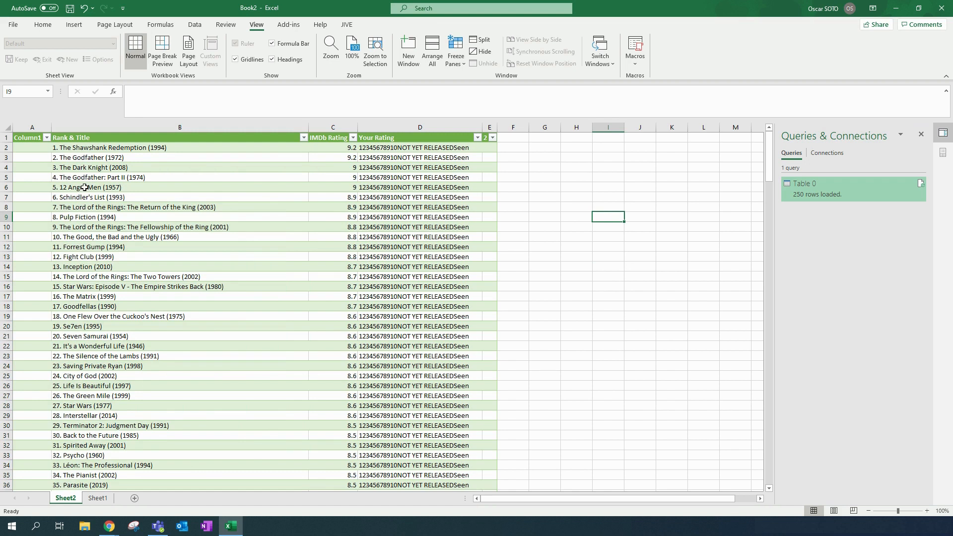
{"action": "left_click", "coordinate": [622, 248]}
{"action": "left_click", "coordinate": [95, 174]}
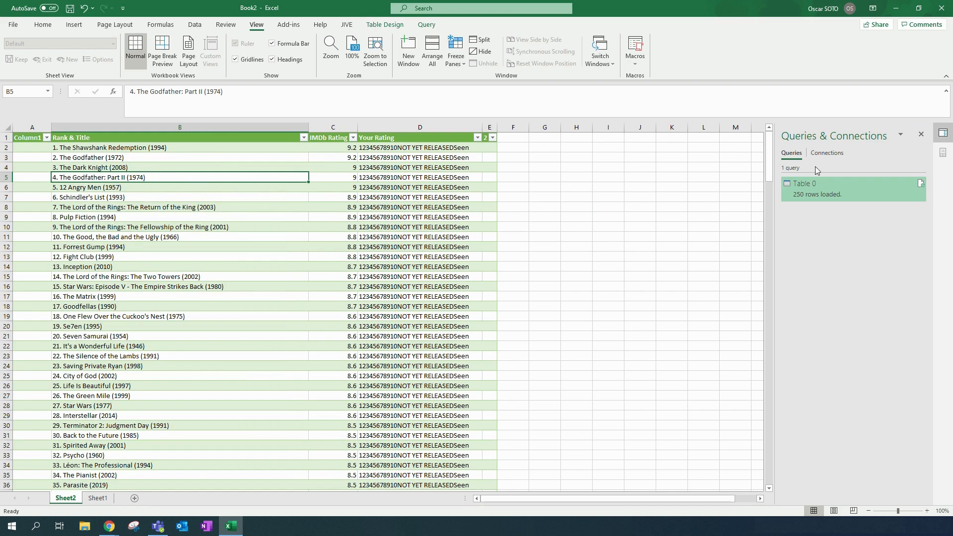
- Preview the Table 0 query and set its properties to refresh data when opening the file
{"action": "mouse_move", "coordinate": [820, 193]}
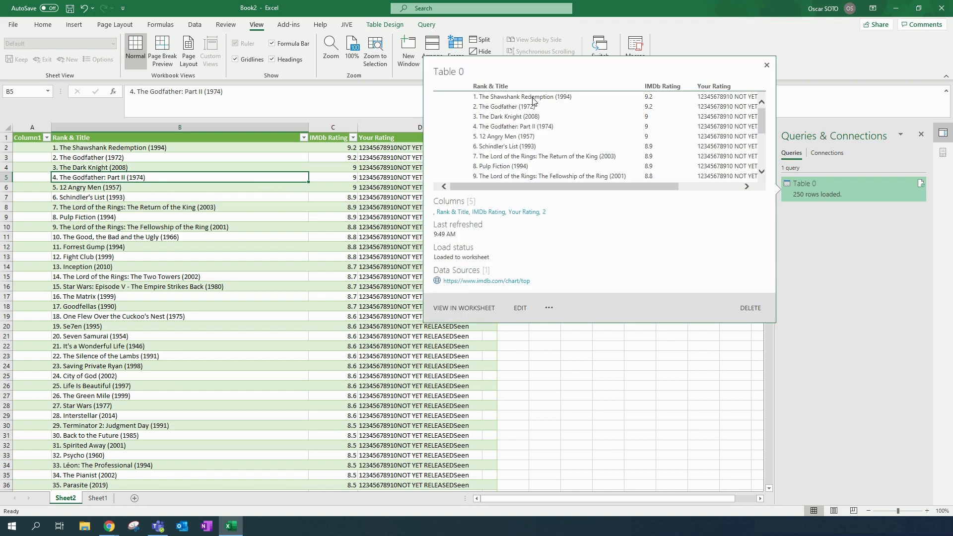
{"action": "scroll", "coordinate": [535, 123], "scroll_direction": "down", "scroll_amount": 2}
{"action": "scroll", "coordinate": [534, 134], "scroll_direction": "up", "scroll_amount": 1}
{"action": "right_click", "coordinate": [810, 184]}
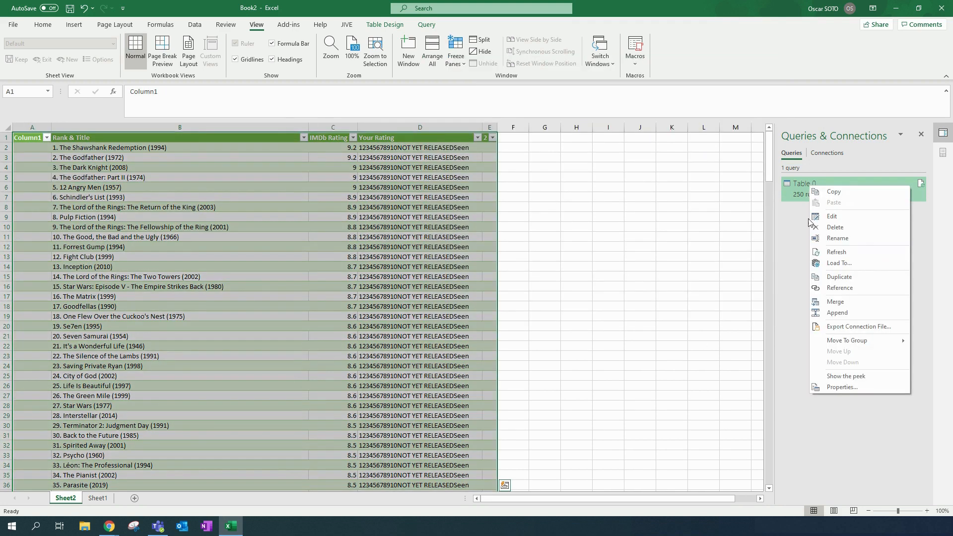
{"action": "left_click", "coordinate": [838, 387]}
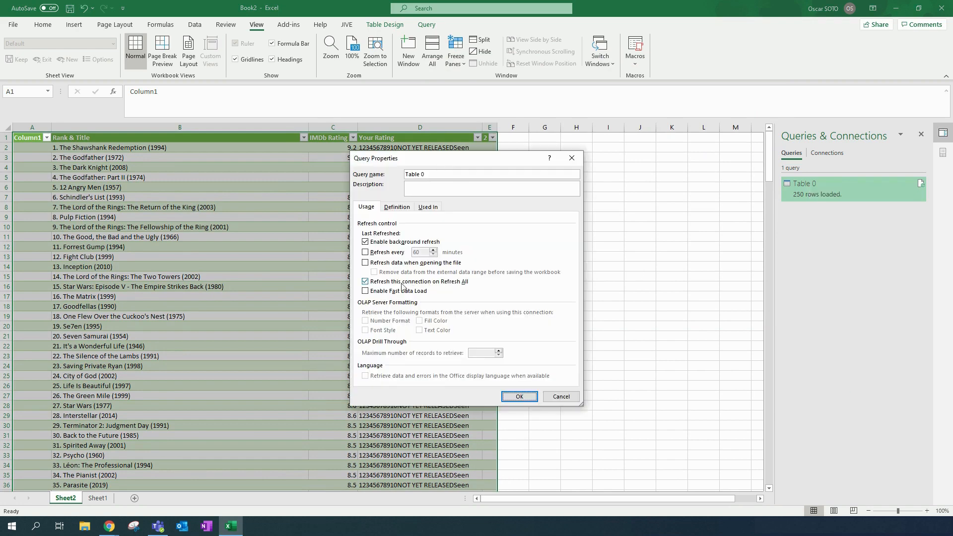
{"action": "left_click", "coordinate": [365, 265]}
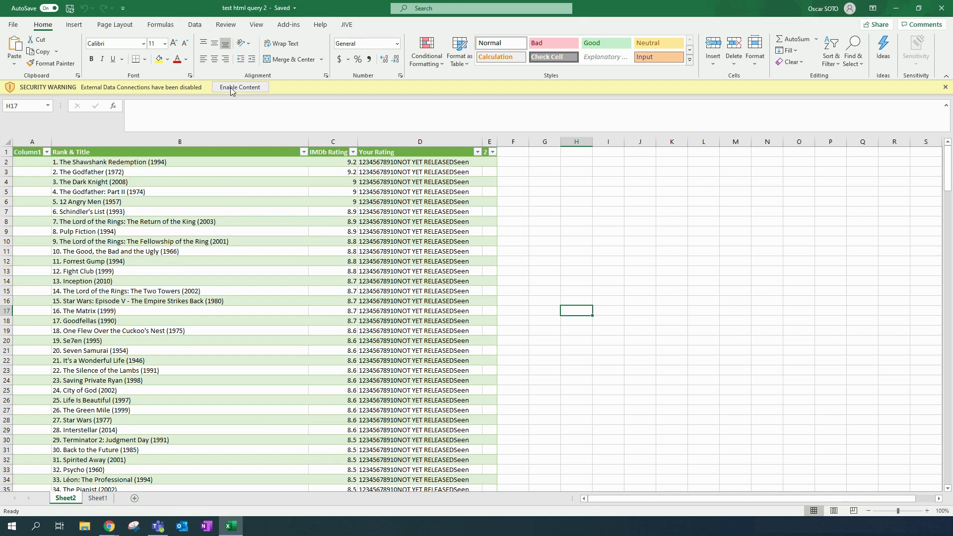
- Enable the external data connections of the reopened workbook and make the file a trusted document
{"action": "left_click", "coordinate": [249, 90]}
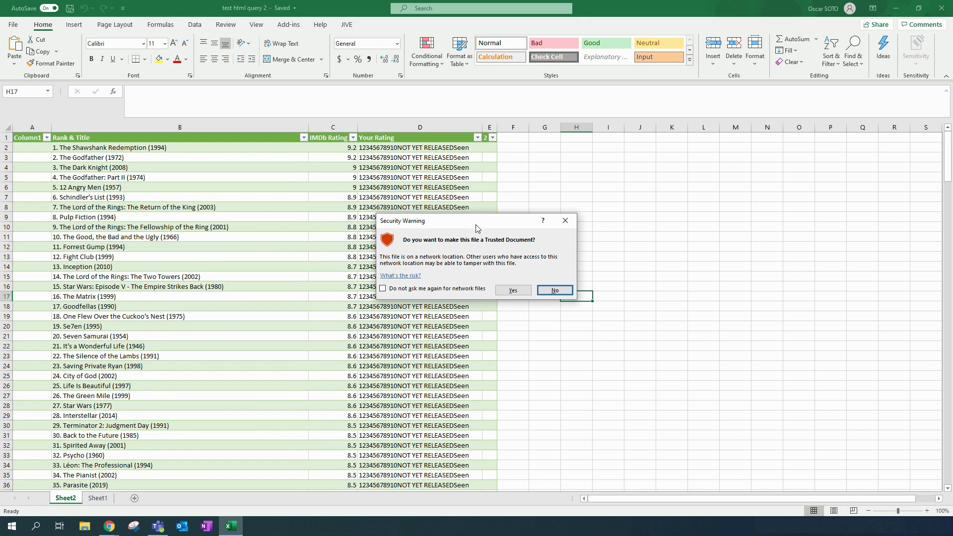
{"action": "left_click", "coordinate": [513, 291]}
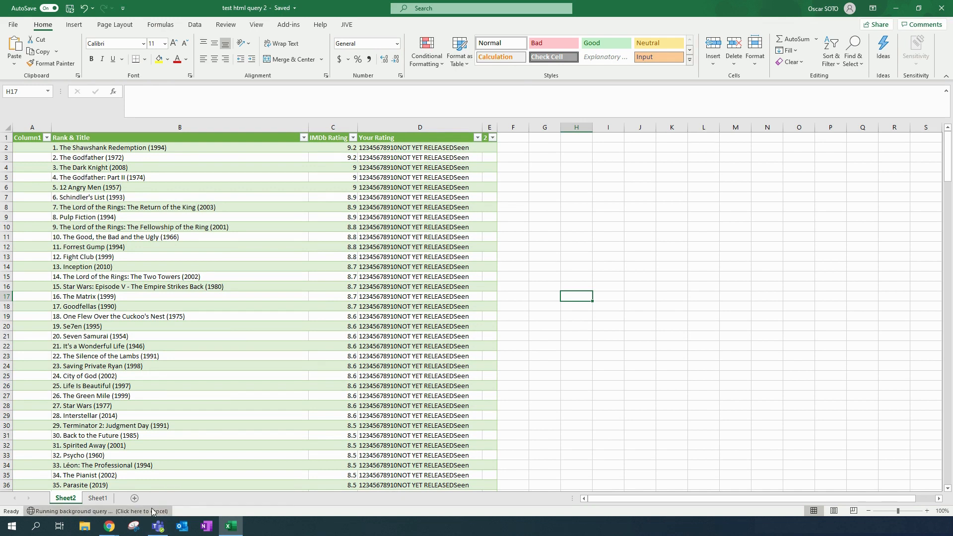
{"action": "left_click", "coordinate": [637, 255]}
{"action": "left_click", "coordinate": [575, 238]}
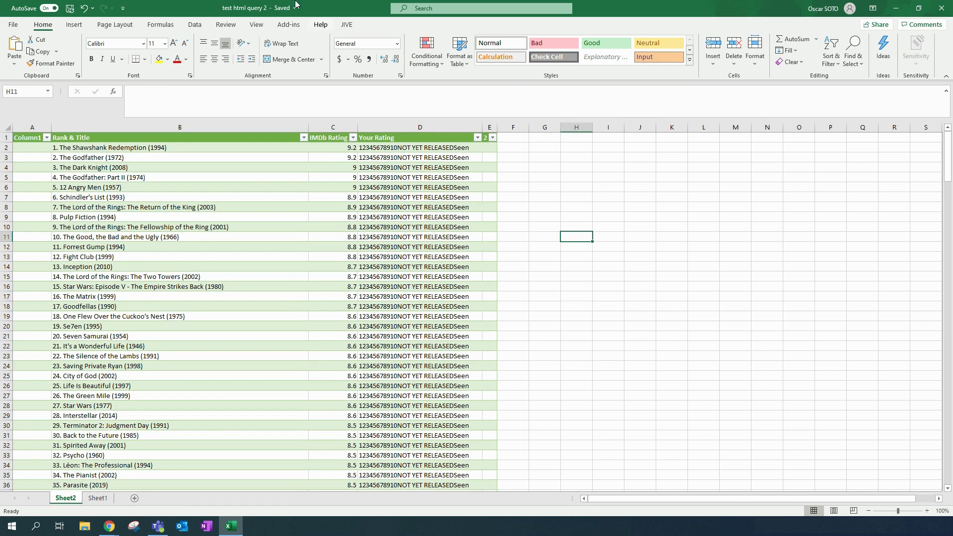
{"action": "left_click", "coordinate": [178, 277]}
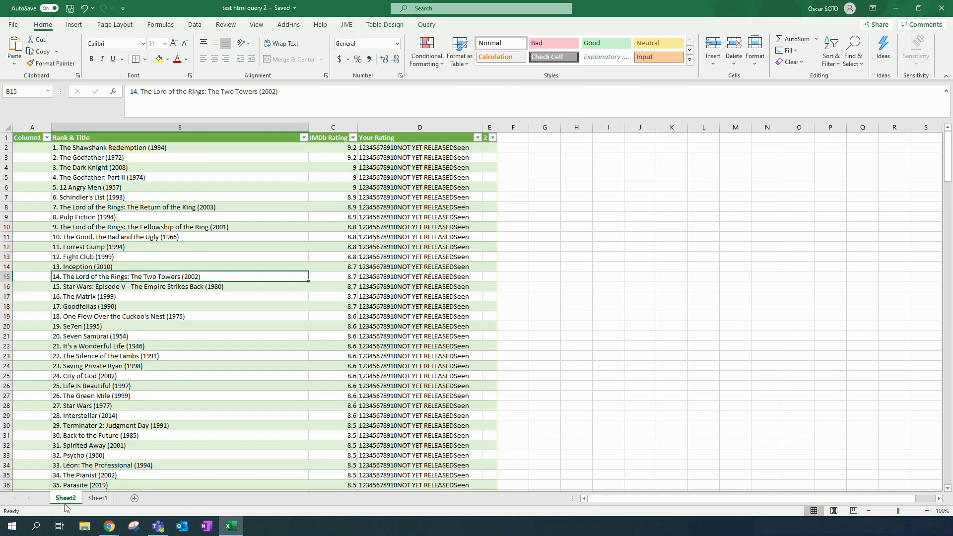
{"action": "left_click_drag", "start_coordinate": [147, 146], "coordinate": [171, 485]}
{"action": "left_click", "coordinate": [176, 316]}
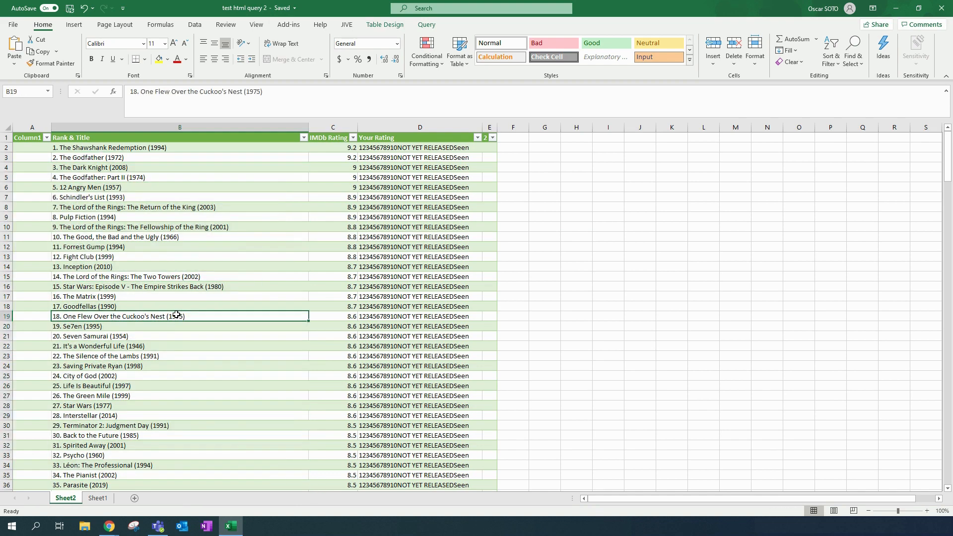
- Review the PivotTable and pie chart on Sheet1 after the data refresh
{"action": "left_click", "coordinate": [100, 499]}
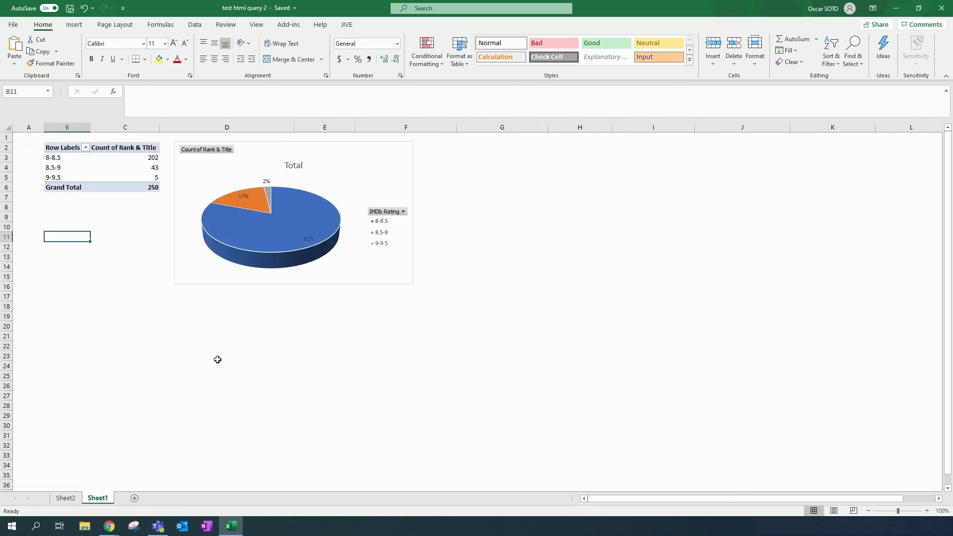
{"action": "left_click", "coordinate": [396, 150]}
{"action": "left_click", "coordinate": [562, 269]}
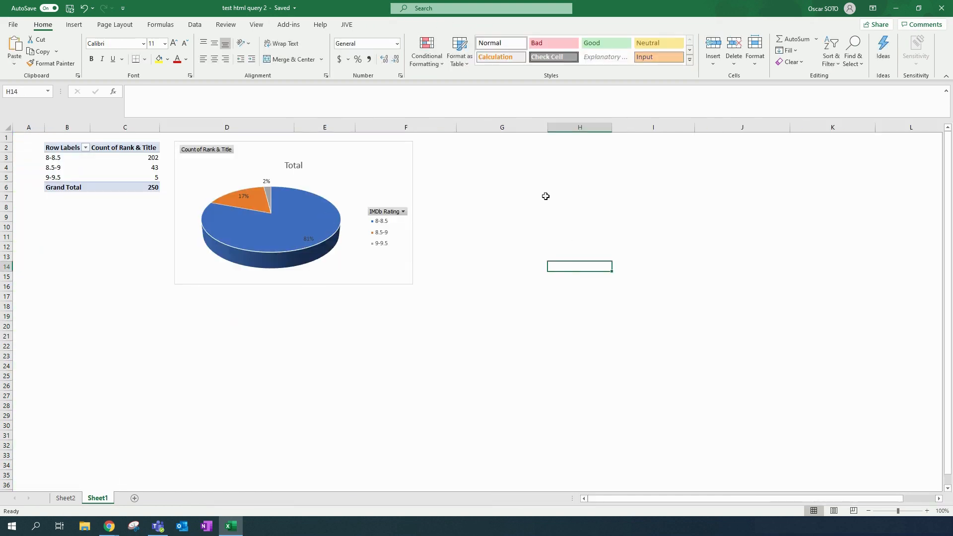
{"action": "left_click", "coordinate": [497, 235]}
{"action": "left_click", "coordinate": [175, 340]}
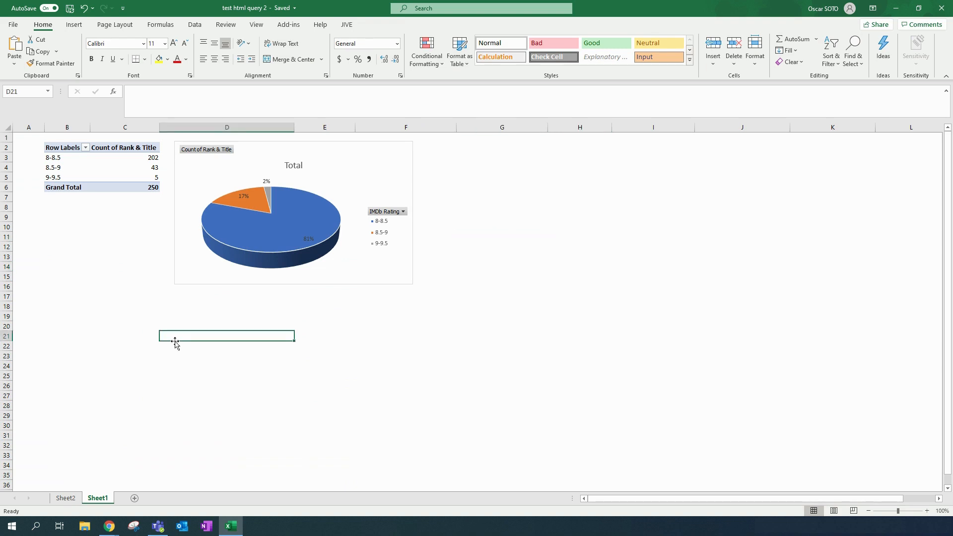